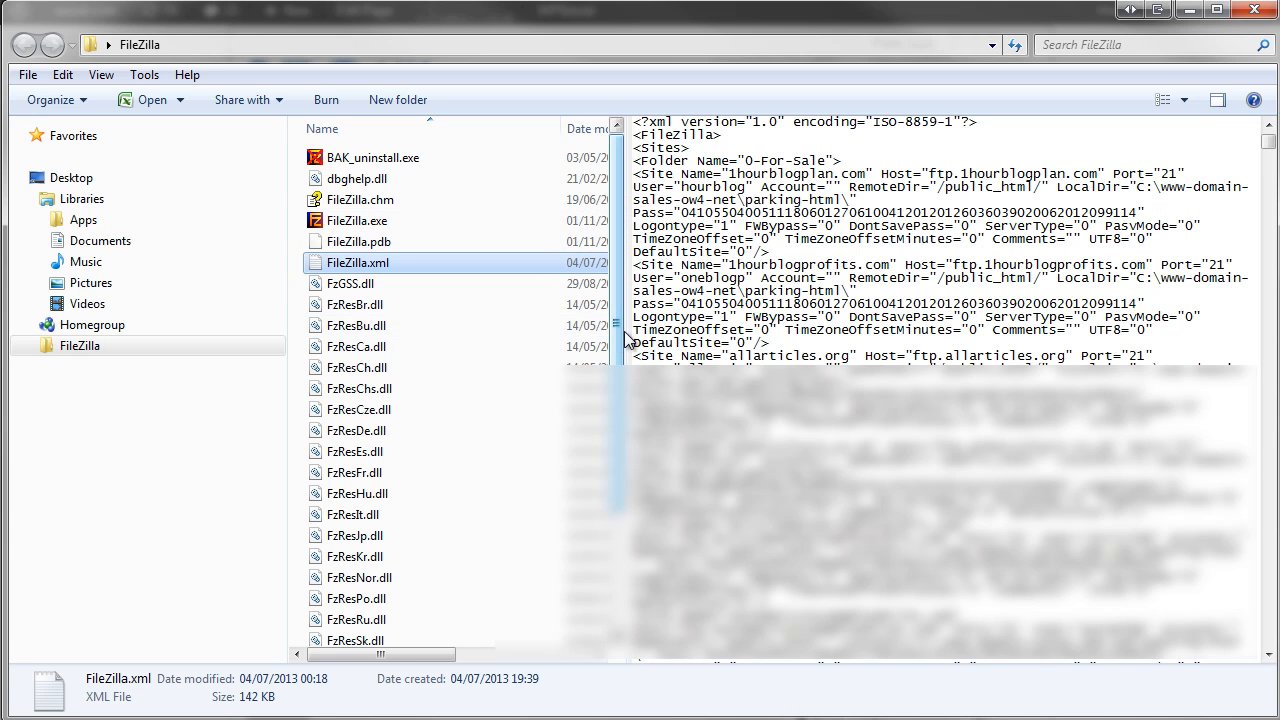
- Widen the preview of FileZilla.xml and inspect the host and user values of the 1hourblogplan.com entry
{"action": "left_click_drag", "start_coordinate": [618, 335], "coordinate": [490, 324]}
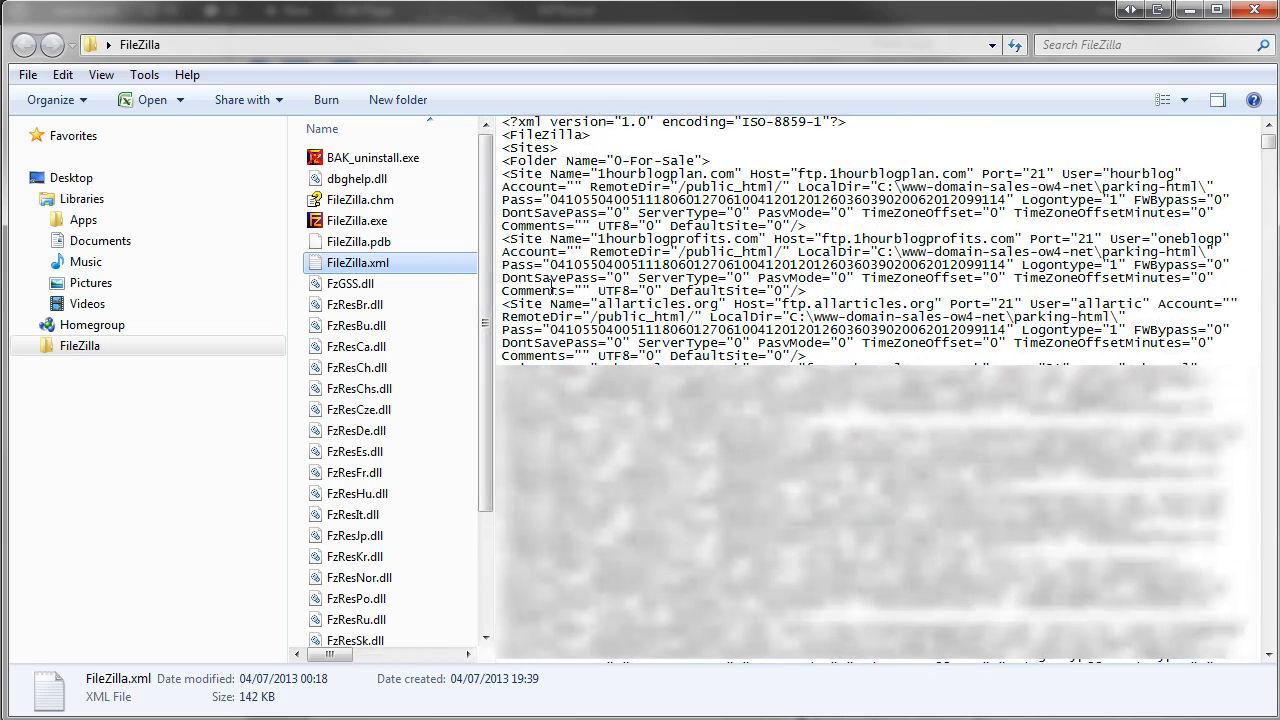
{"action": "left_click_drag", "start_coordinate": [598, 174], "coordinate": [966, 176]}
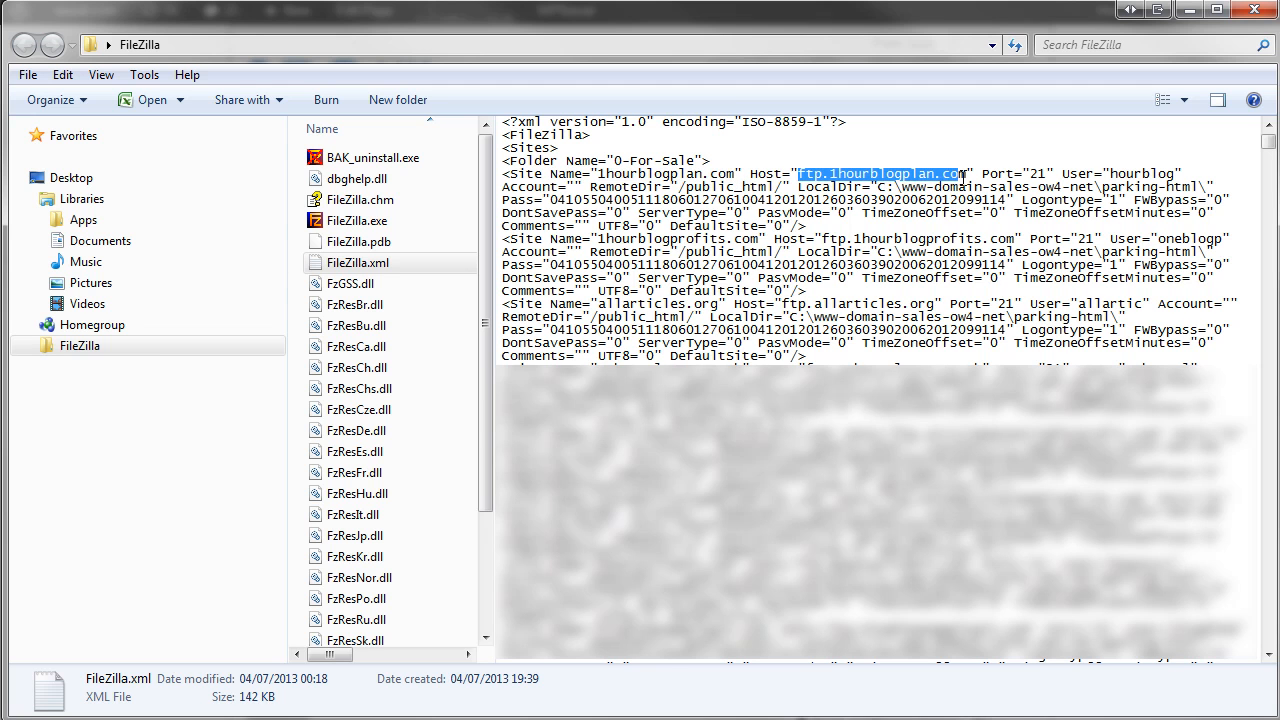
{"action": "left_click_drag", "start_coordinate": [1110, 172], "coordinate": [1174, 171]}
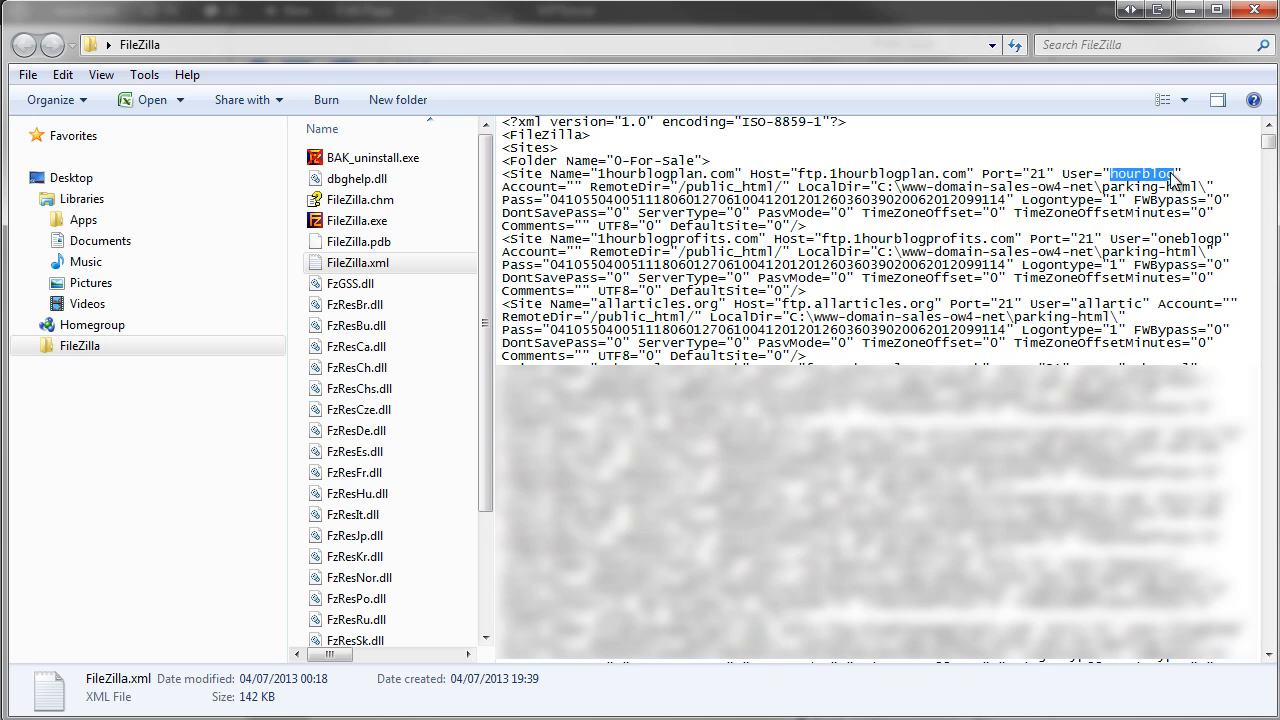
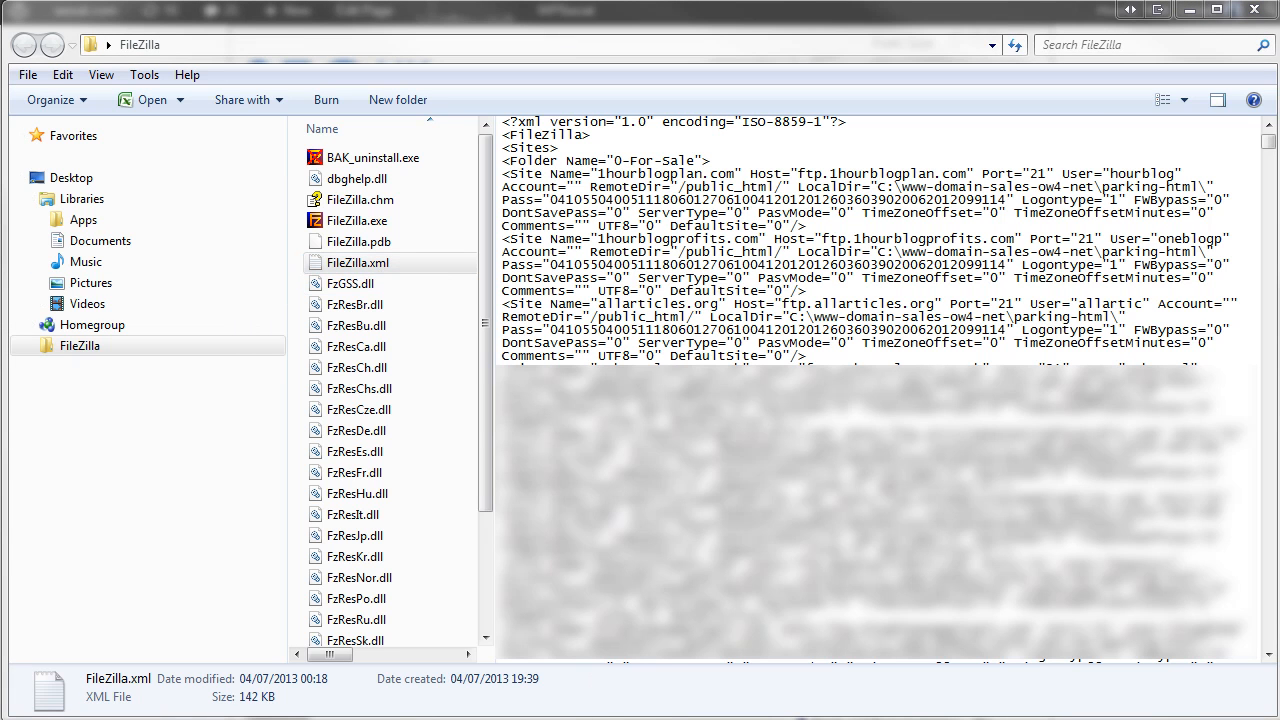
- Switch to the Excel table of FileZilla sites and examine its host, user and password columns
{"action": "left_click", "coordinate": [470, 705]}
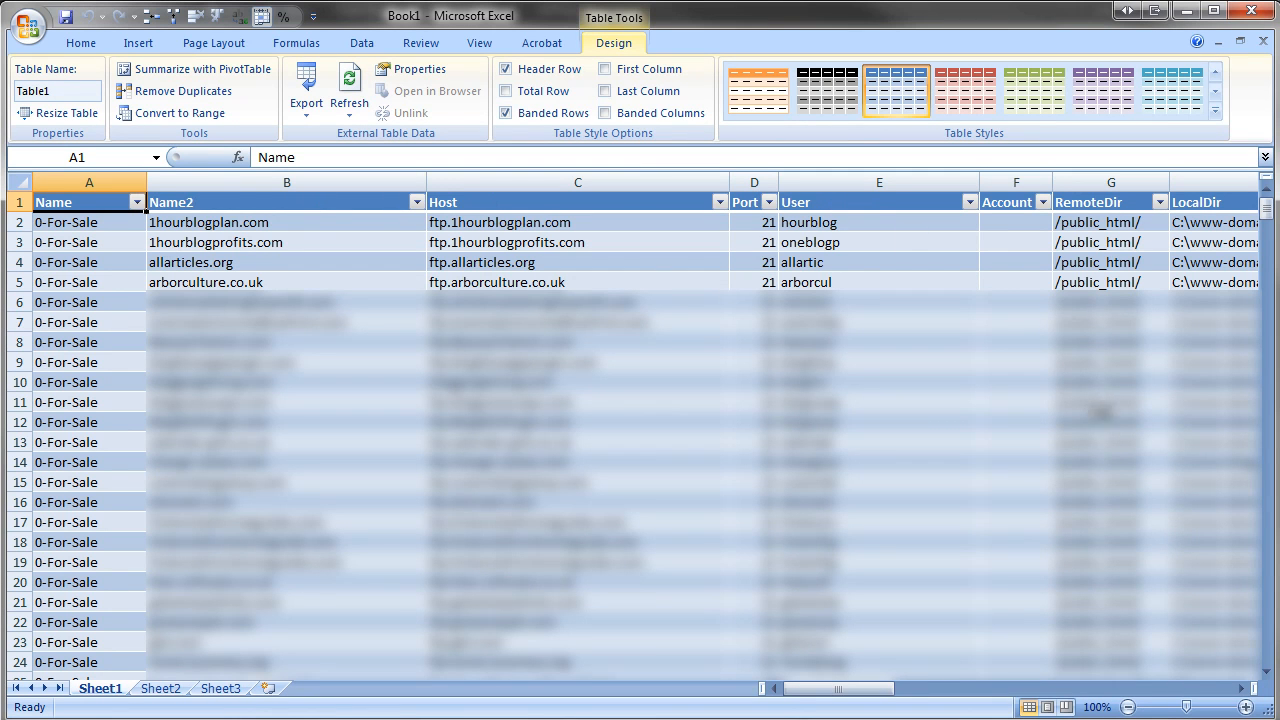
{"action": "left_click", "coordinate": [930, 690]}
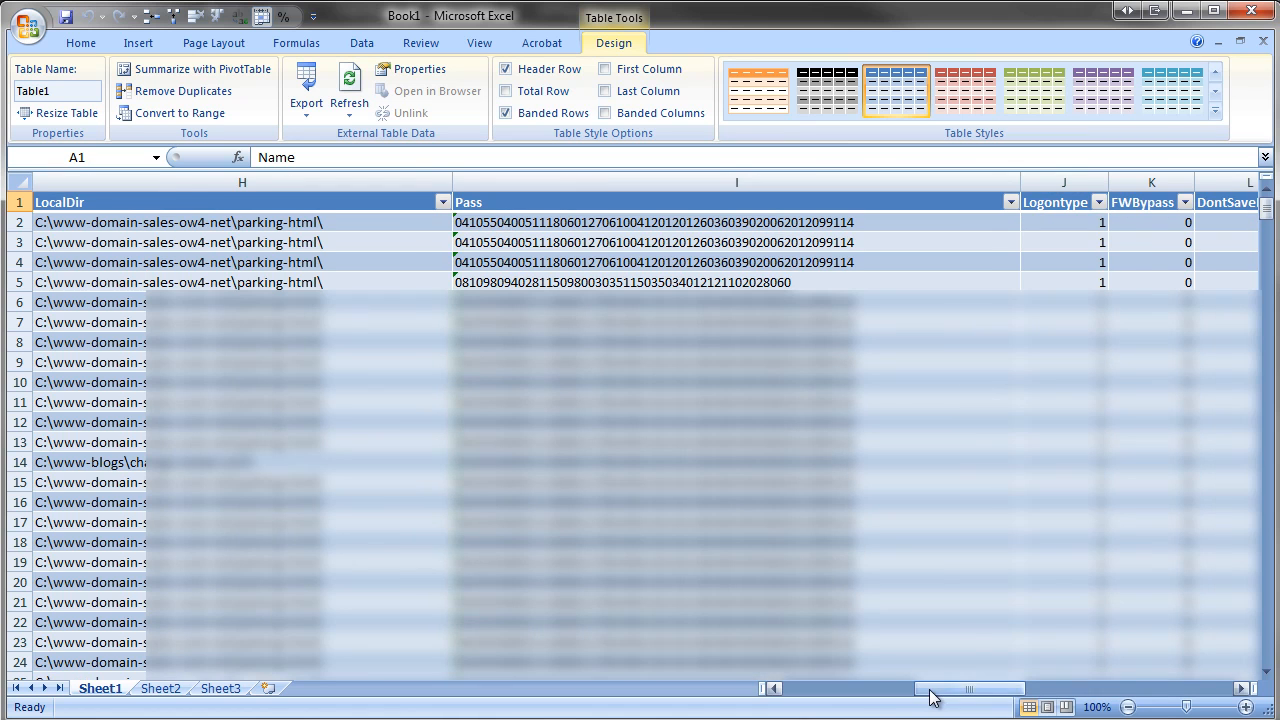
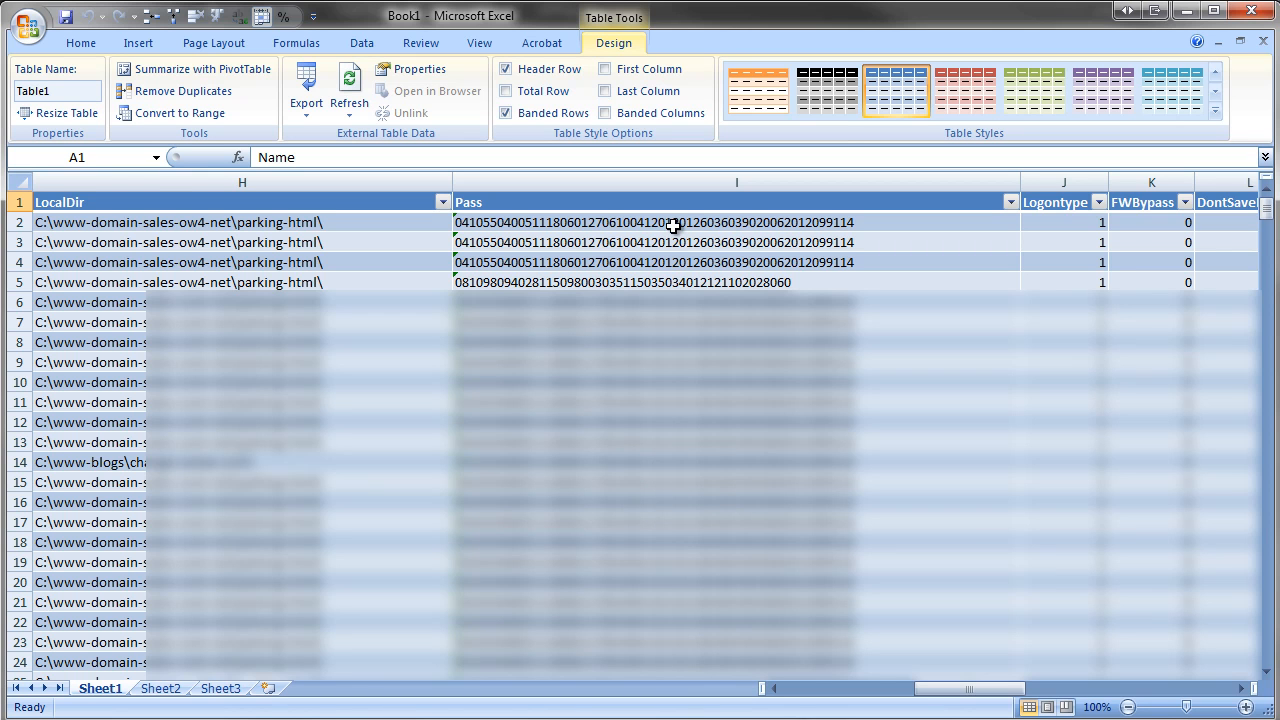
{"action": "left_click", "coordinate": [836, 689]}
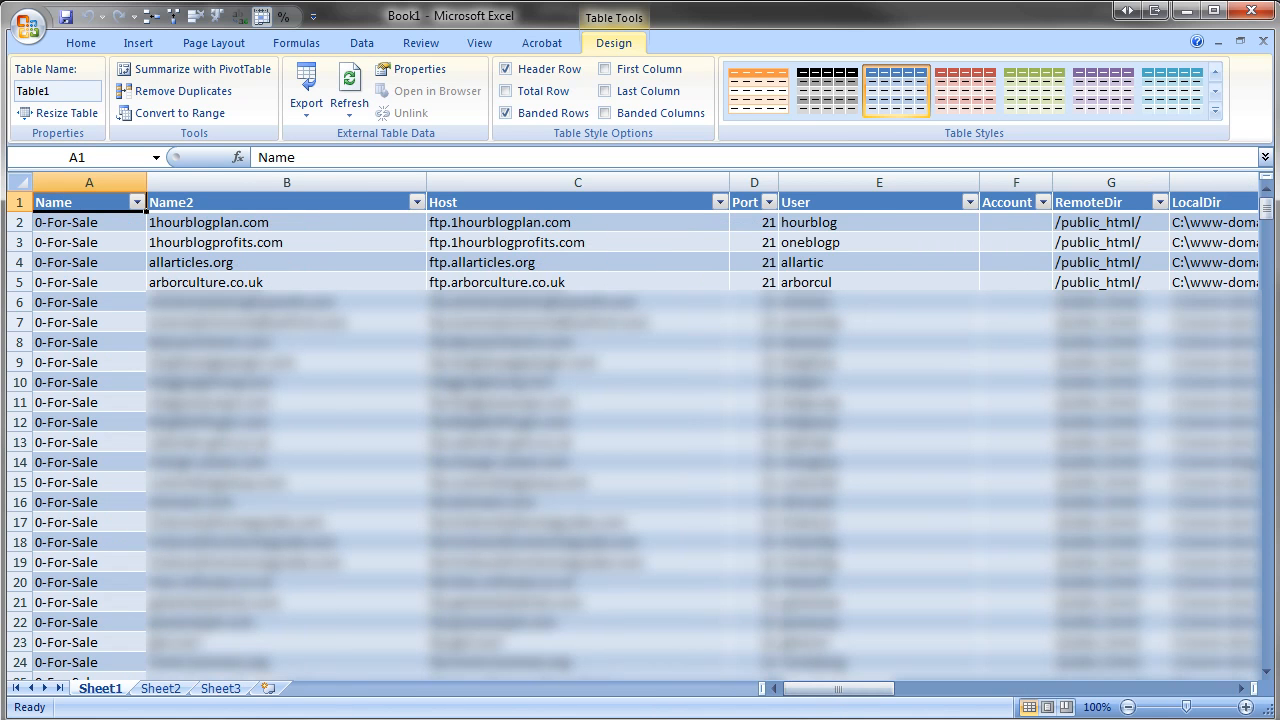
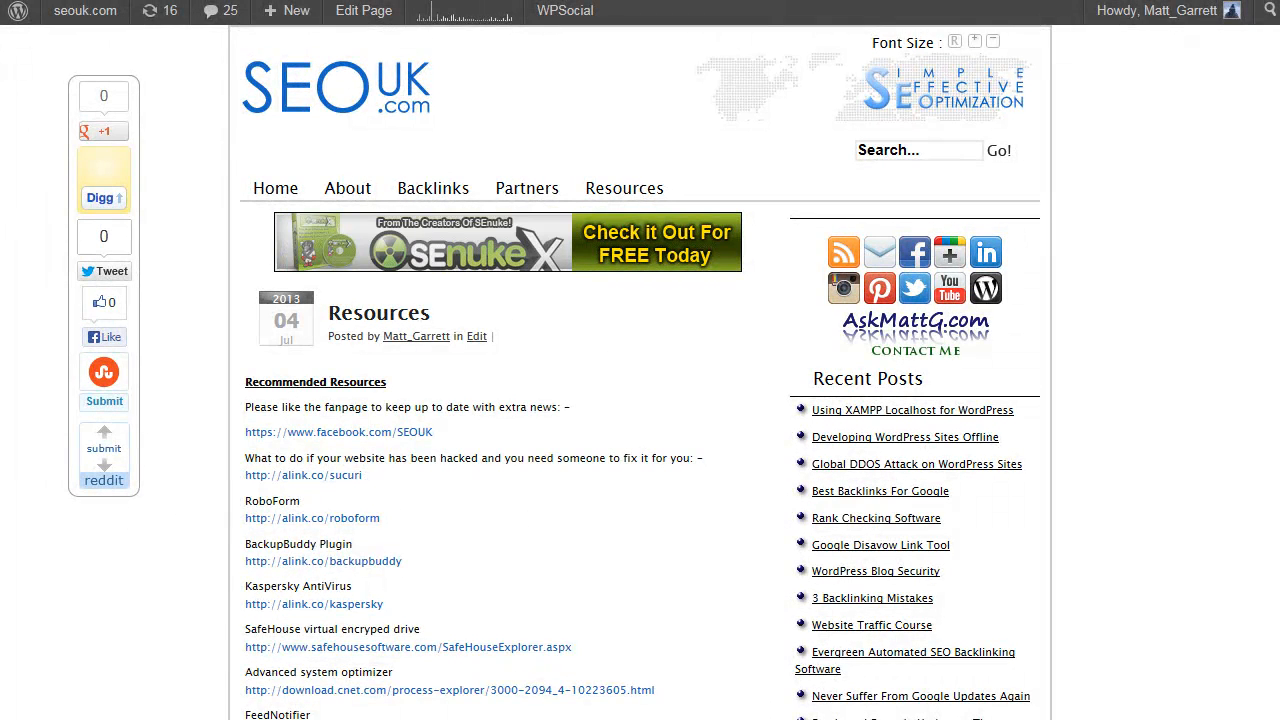
- Look through the recommended resources on the SEO UK Resources page, including the SafeHouse encrypted drive entry
{"action": "scroll", "coordinate": [640, 372], "scroll_direction": "down", "scroll_amount": 1}
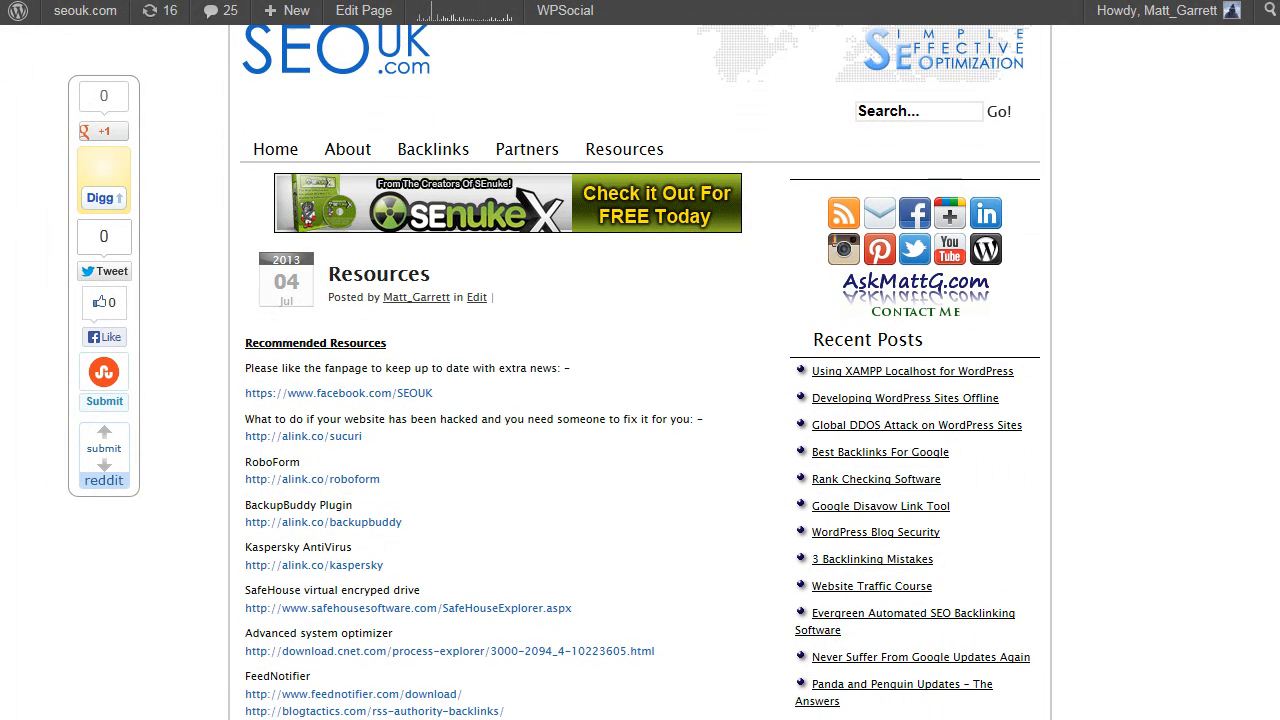
{"action": "scroll", "coordinate": [640, 372], "scroll_direction": "up", "scroll_amount": 1}
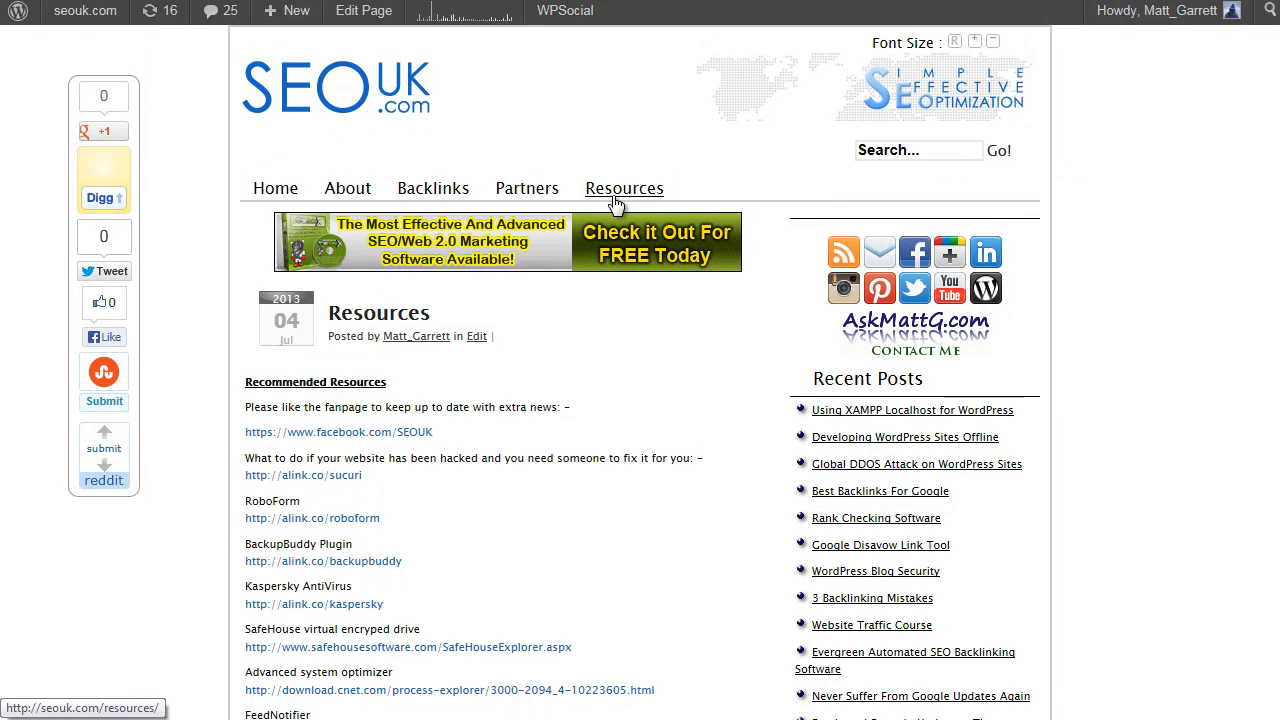
{"action": "scroll", "coordinate": [1063, 210], "scroll_direction": "down", "scroll_amount": 5}
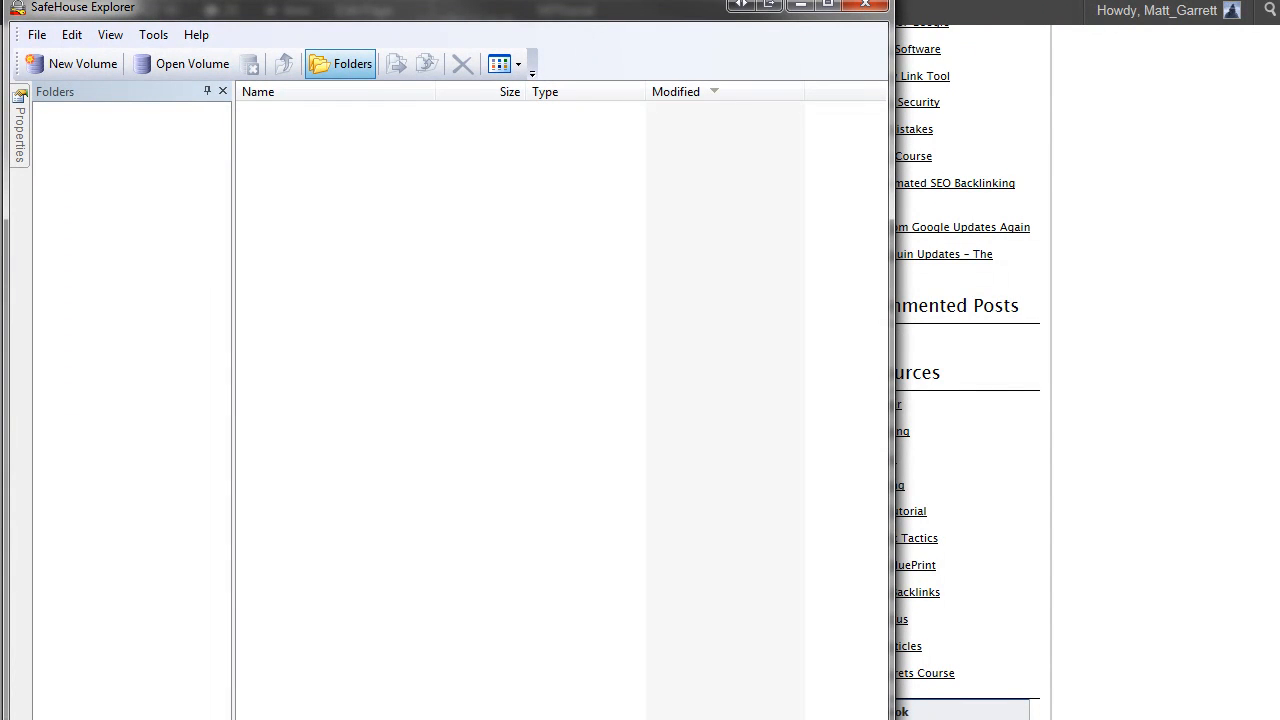
- Widen and reposition the SafeHouse Explorer window, and start creating a new volume
{"action": "left_click_drag", "start_coordinate": [889, 545], "coordinate": [1274, 567]}
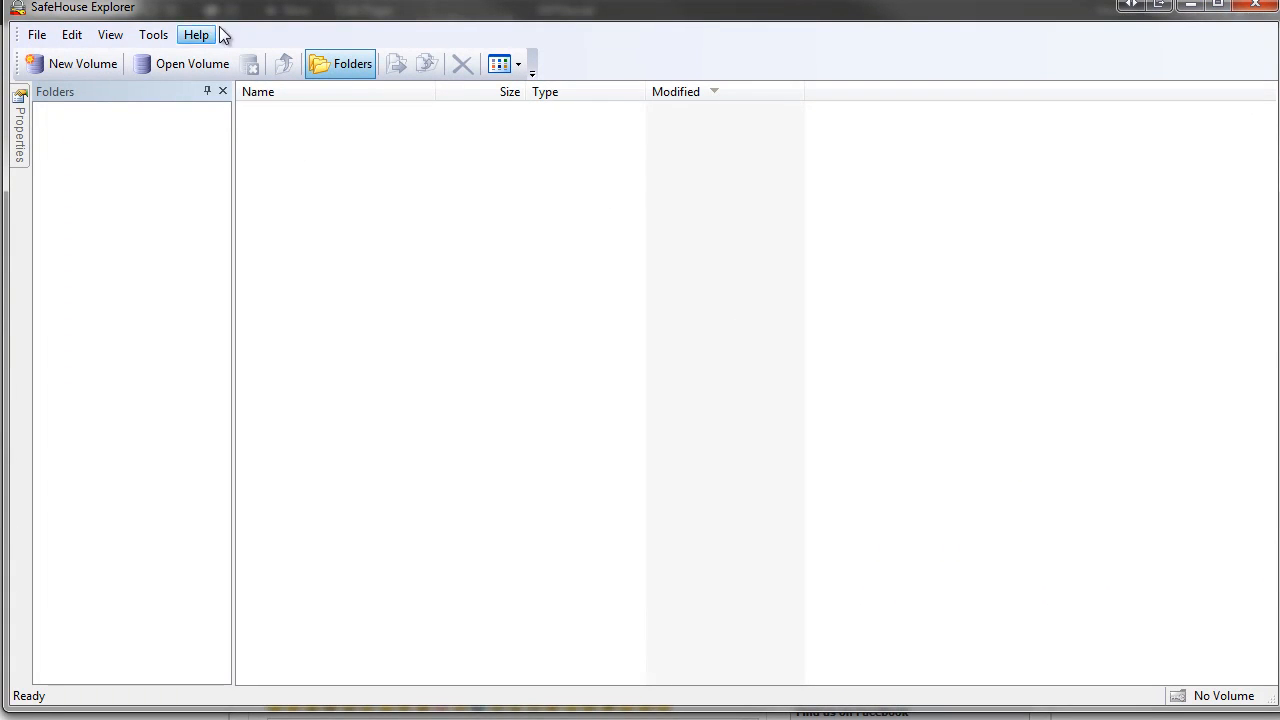
{"action": "left_click_drag", "start_coordinate": [291, 14], "coordinate": [276, 20]}
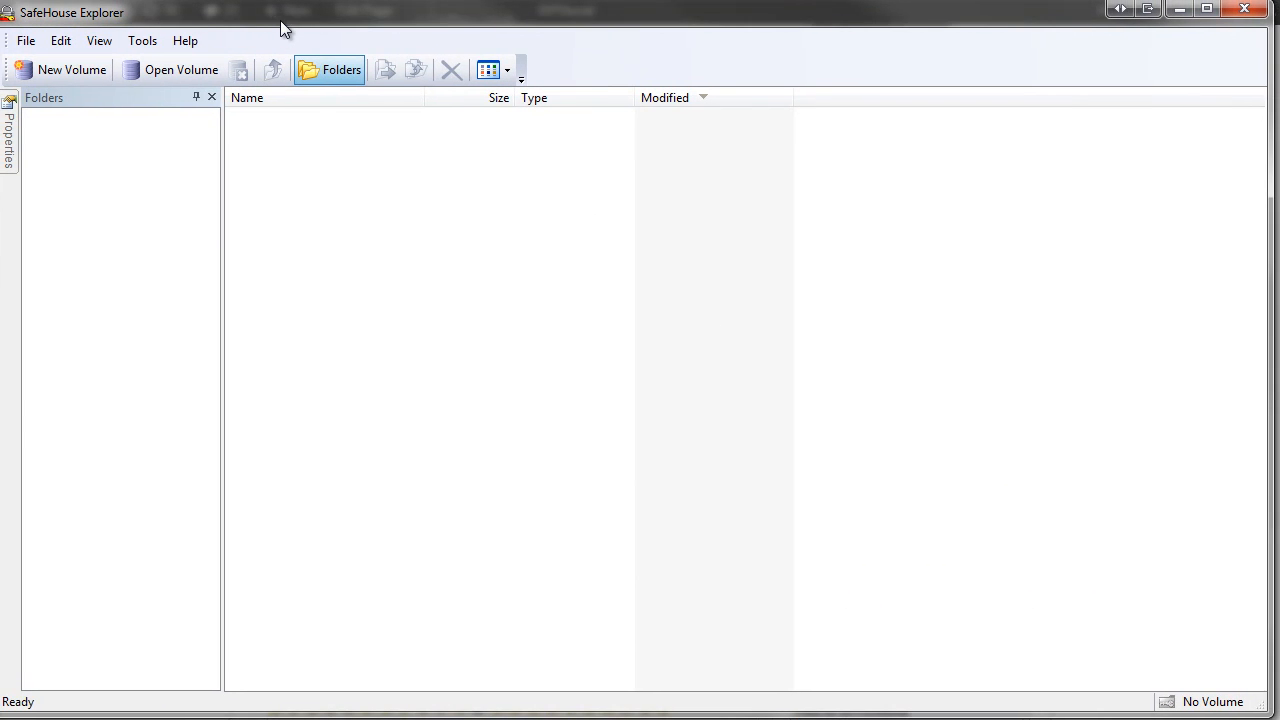
{"action": "left_click", "coordinate": [63, 73]}
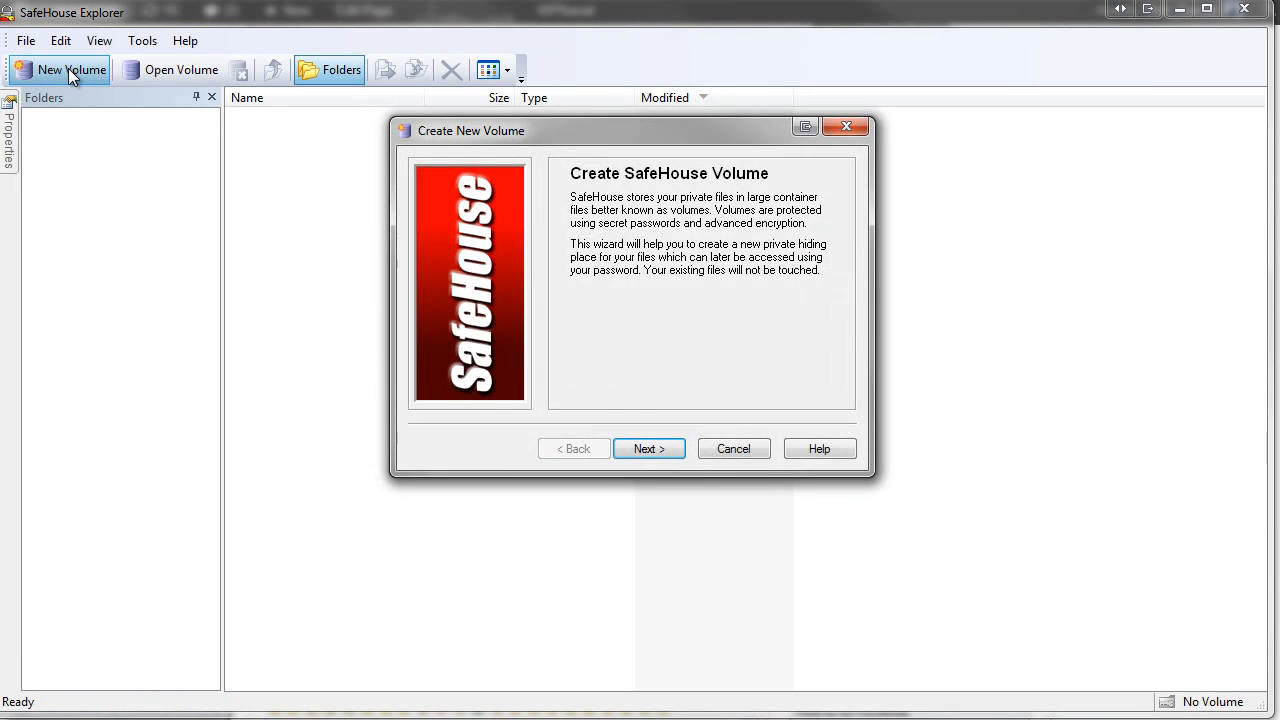
{"action": "left_click", "coordinate": [662, 455]}
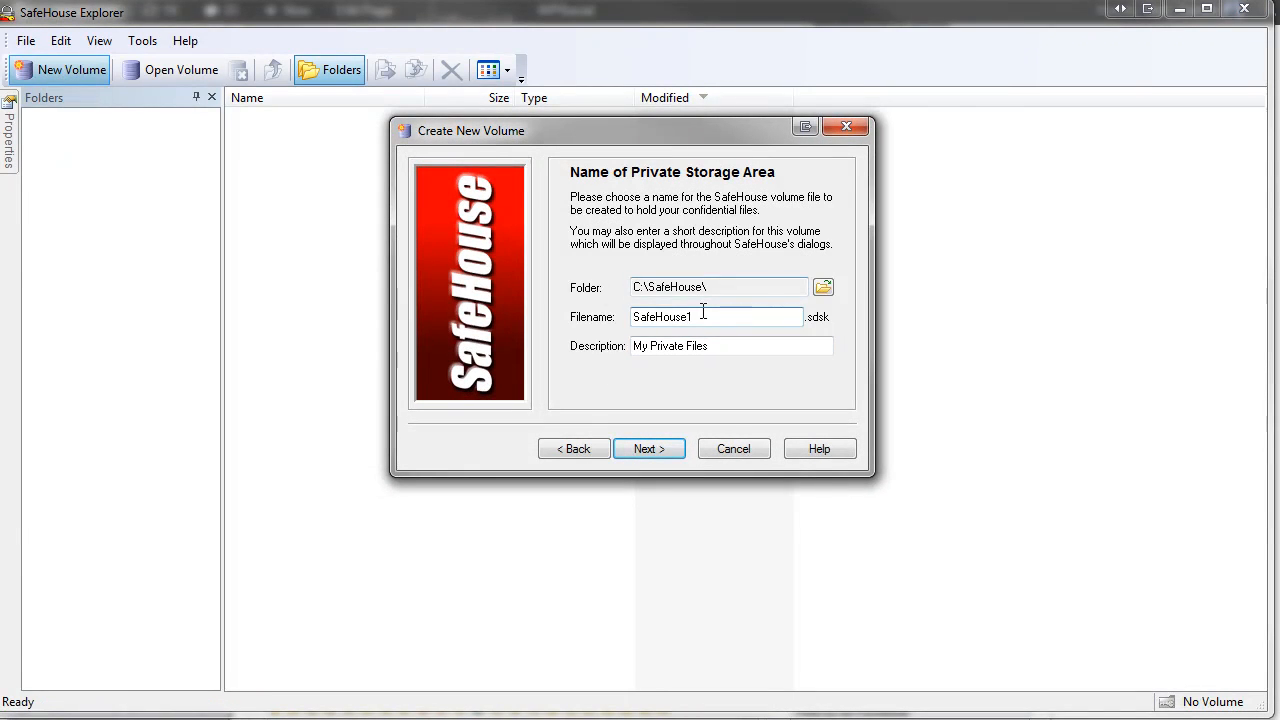
- Name the new volume file filezilla2 and set its description to My Filezilla Files
{"action": "left_click", "coordinate": [823, 287]}
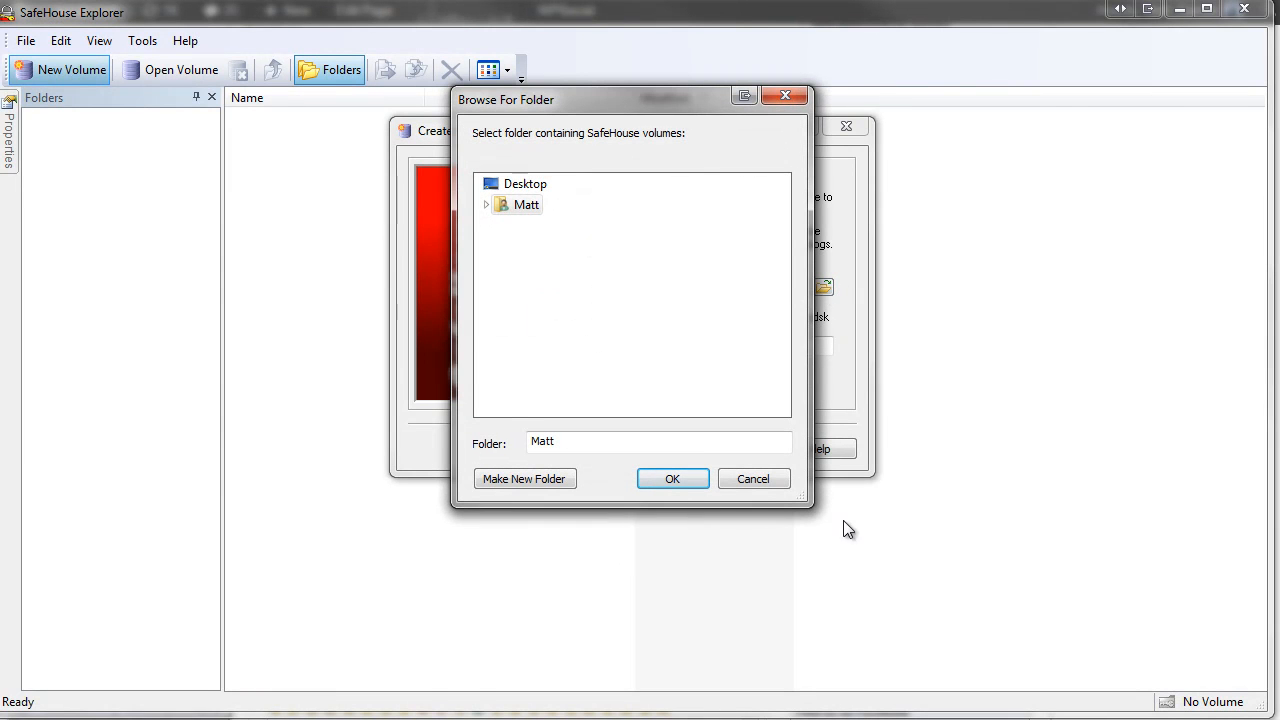
{"action": "left_click", "coordinate": [754, 479]}
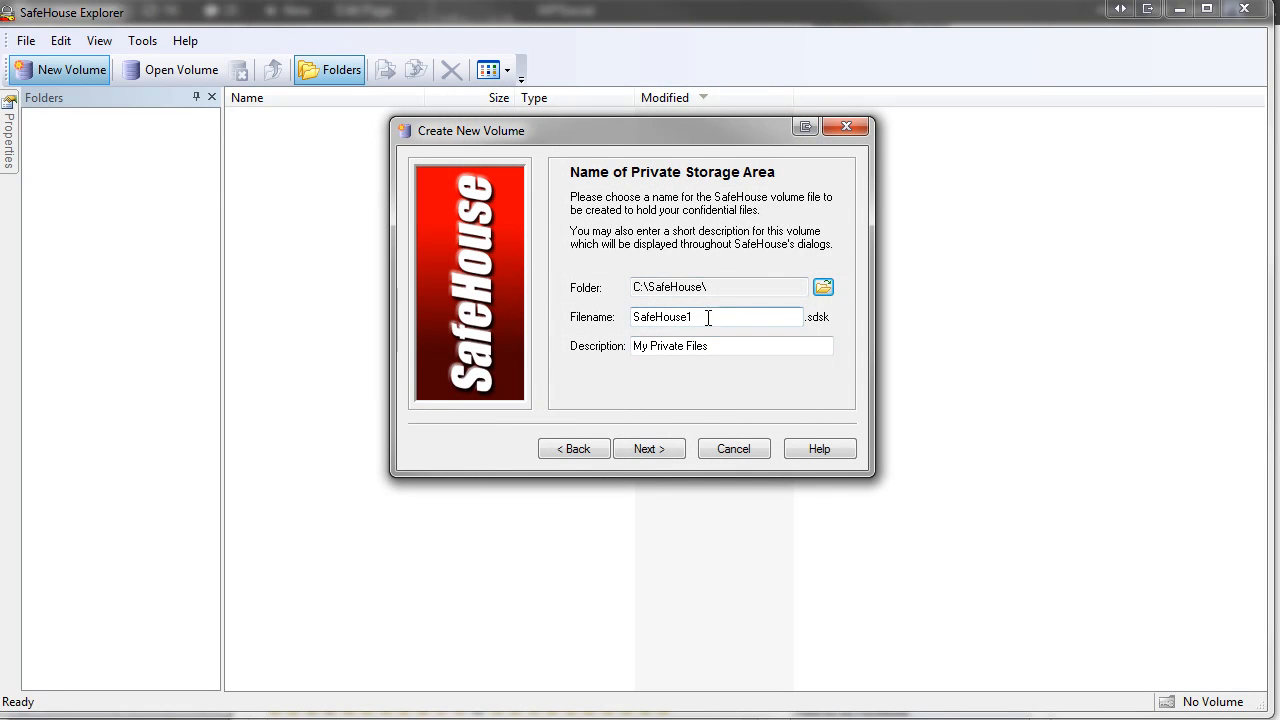
{"action": "left_click_drag", "start_coordinate": [694, 317], "coordinate": [606, 320]}
{"action": "type", "text": "file"}
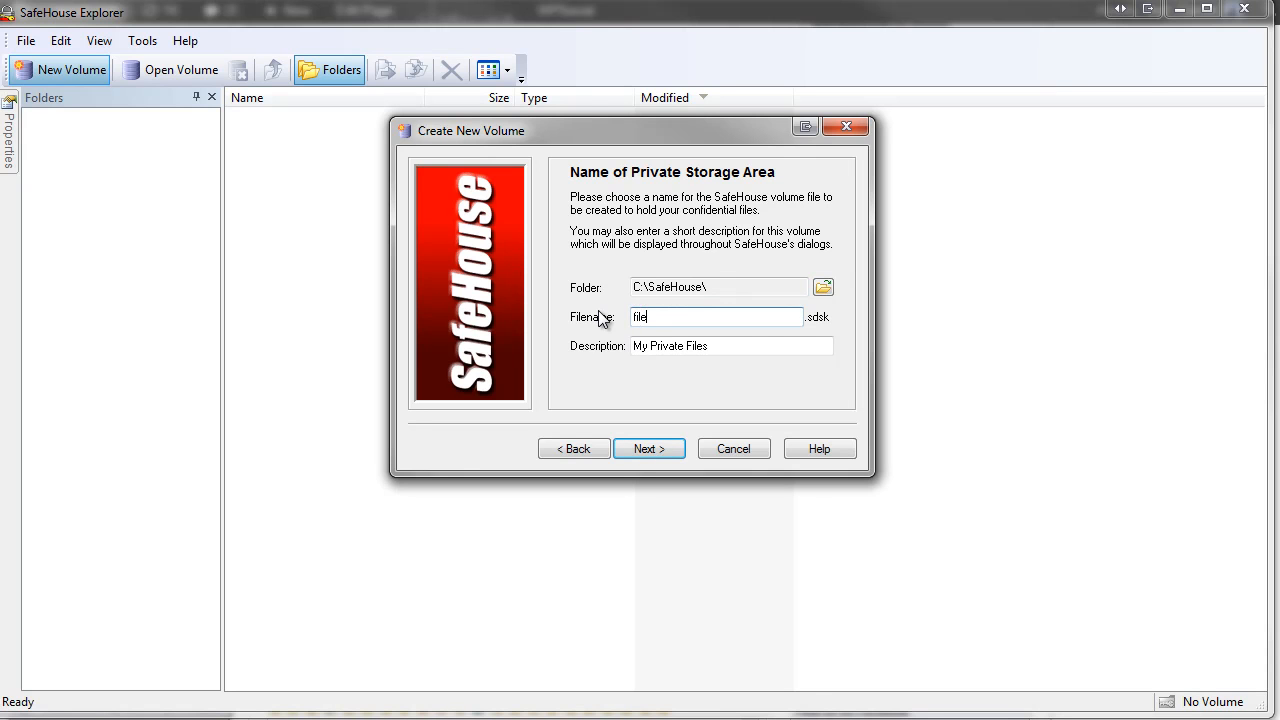
{"action": "type", "text": "2"}
{"action": "left_click_drag", "start_coordinate": [723, 343], "coordinate": [612, 360]}
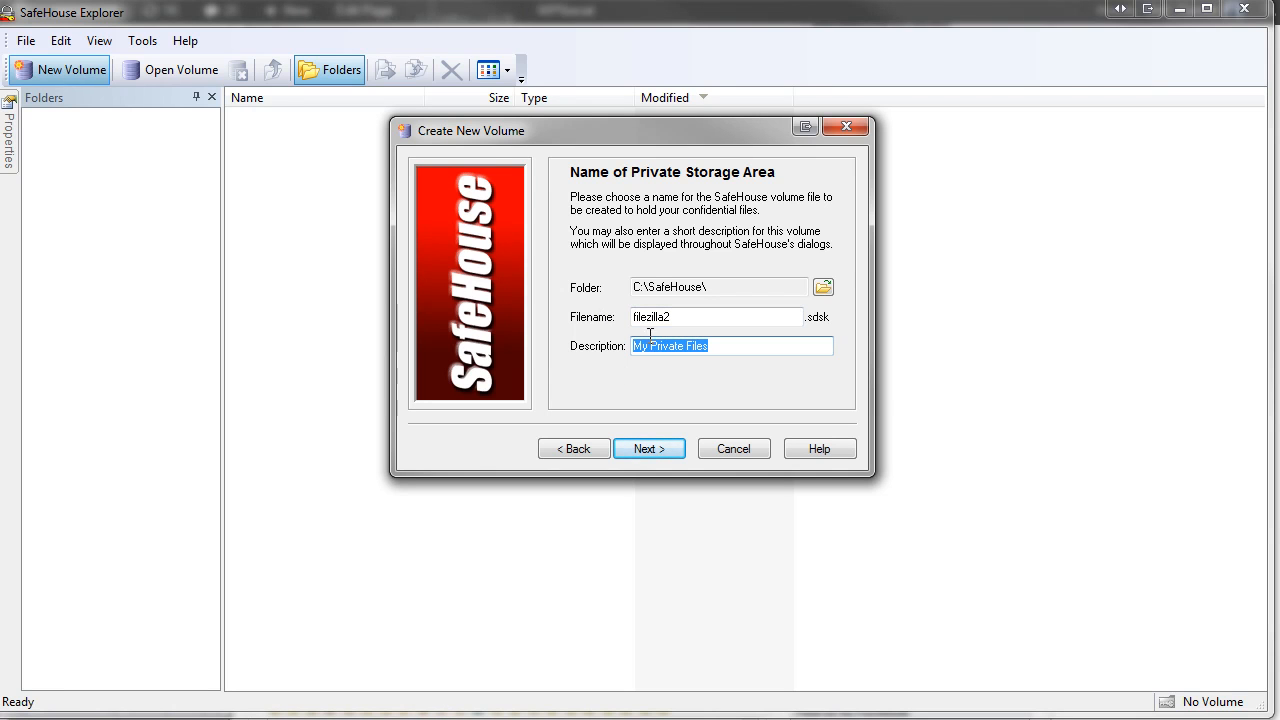
{"action": "left_click", "coordinate": [651, 350]}
{"action": "double_click", "coordinate": [651, 350]}
{"action": "type", "text": "Filezilla"}
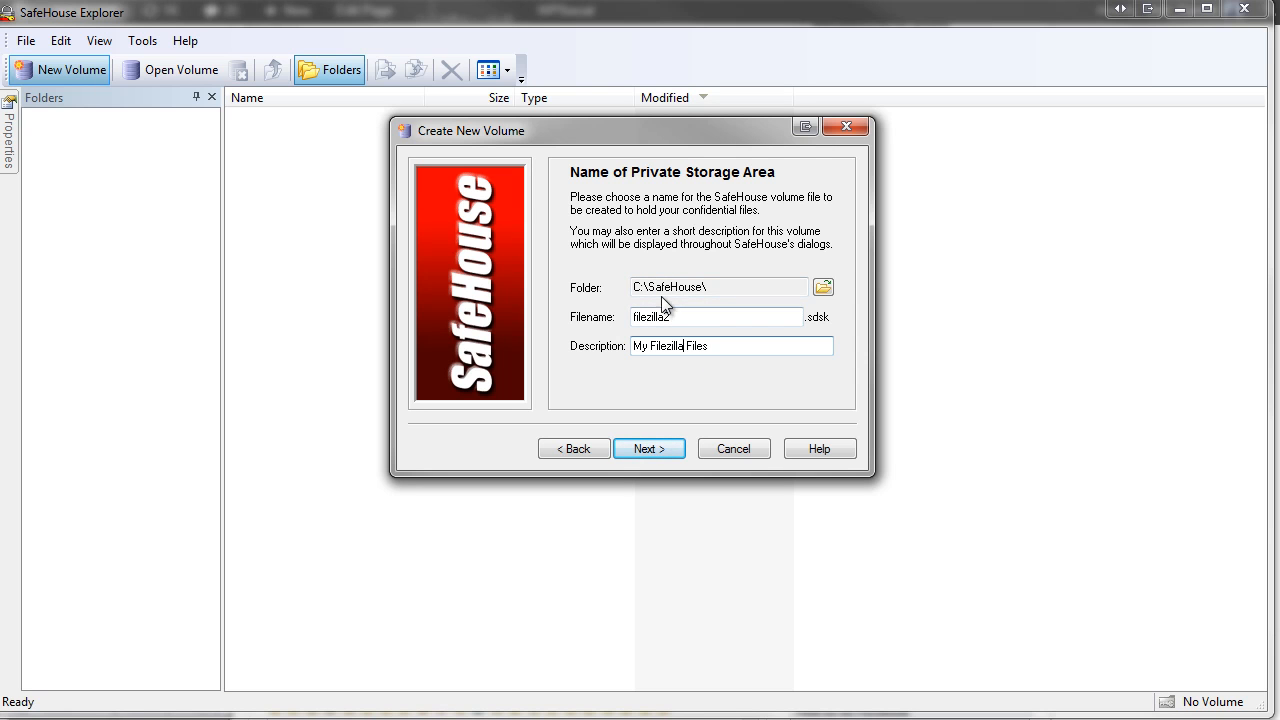
- Change the volume's storage folder to C:\ and accept the name and location settings
{"action": "left_click_drag", "start_coordinate": [649, 287], "coordinate": [739, 278]}
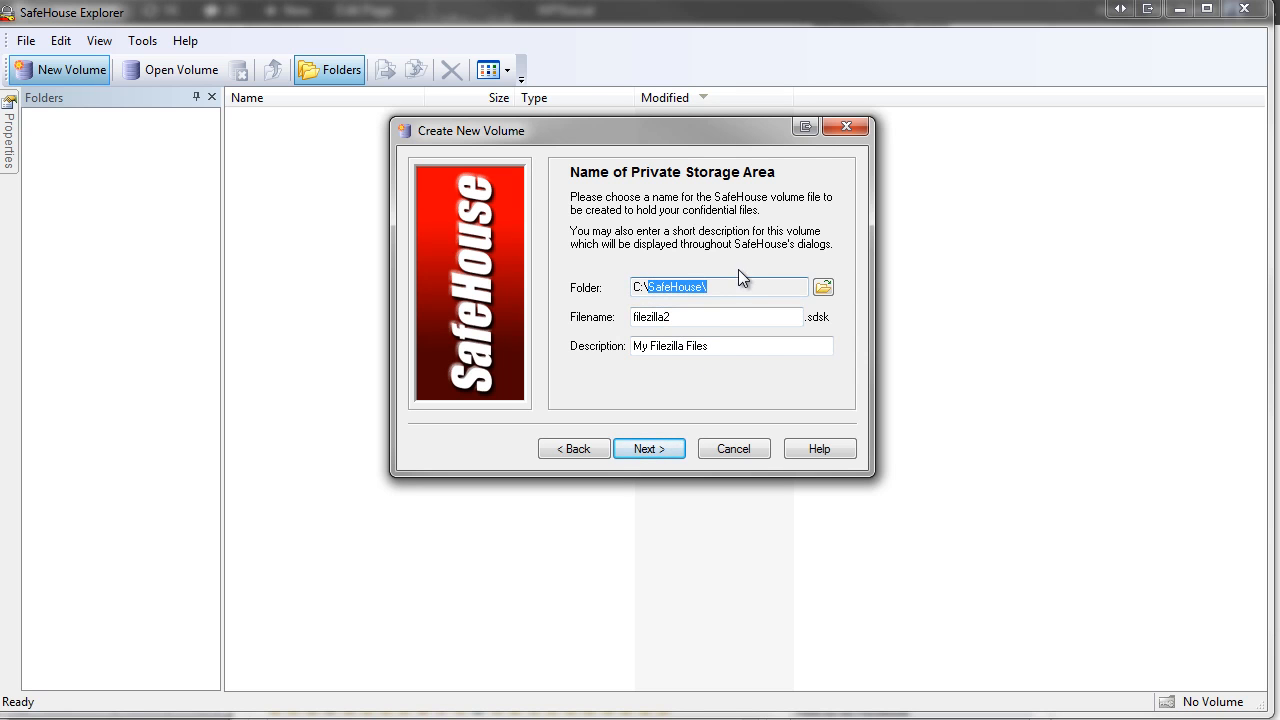
{"action": "left_click", "coordinate": [823, 287]}
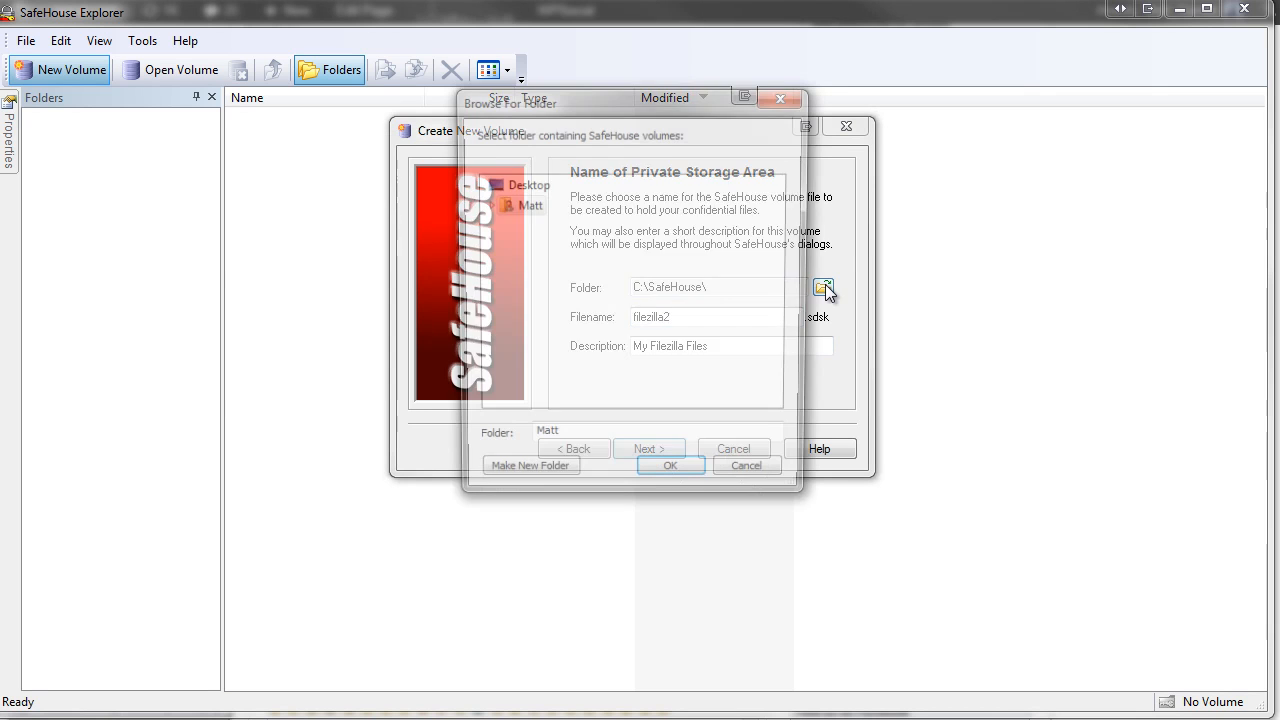
{"action": "left_click_drag", "start_coordinate": [585, 442], "coordinate": [480, 434]}
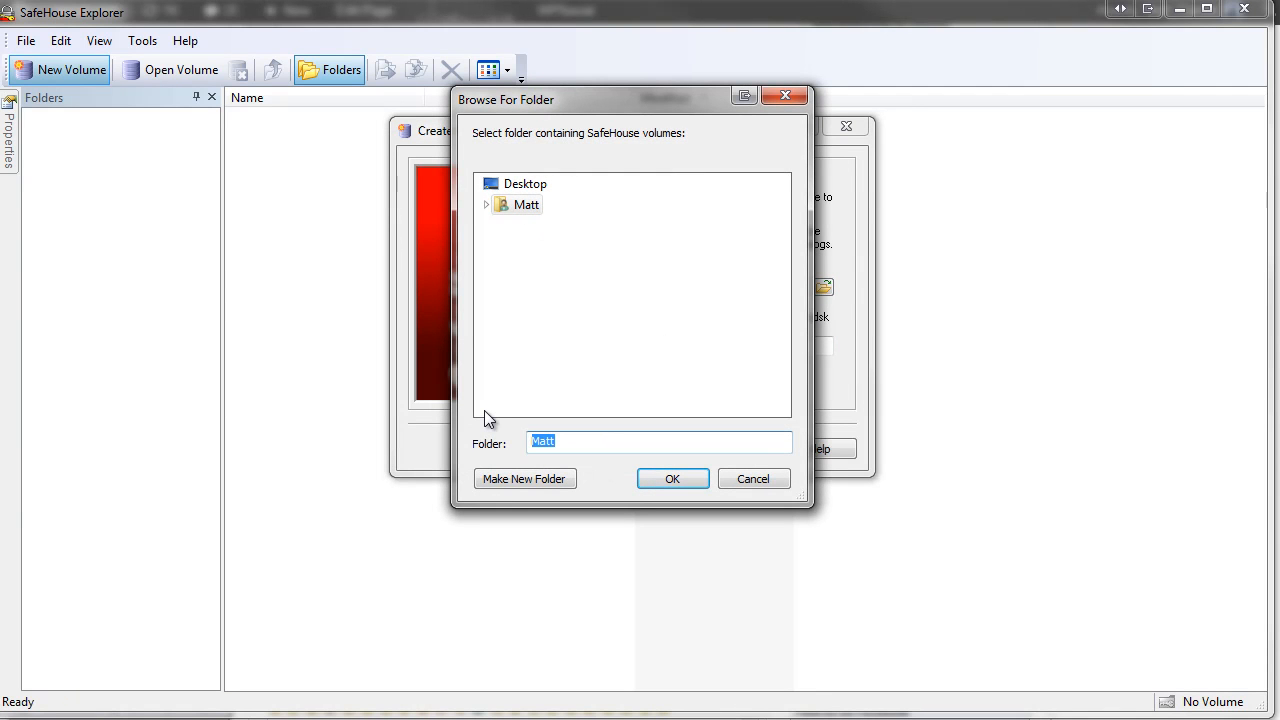
{"action": "type", "text": "c:\\"}
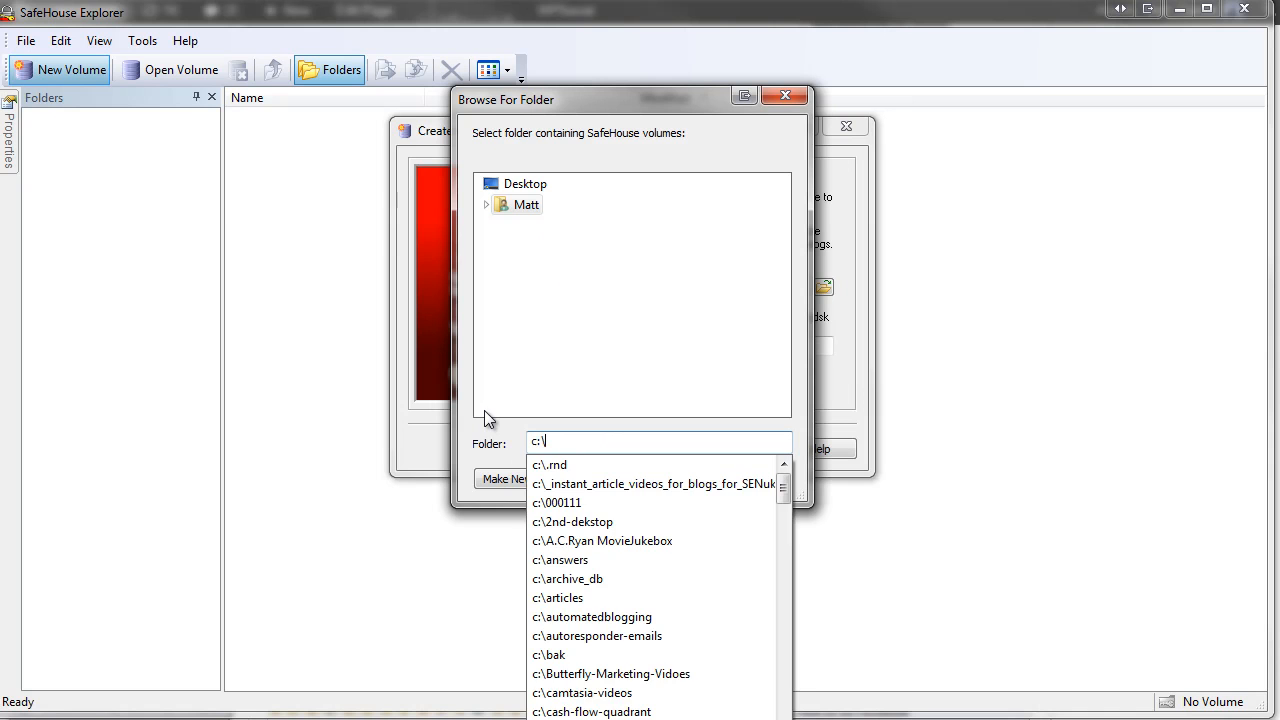
{"action": "left_click", "coordinate": [468, 448]}
{"action": "left_click", "coordinate": [689, 482]}
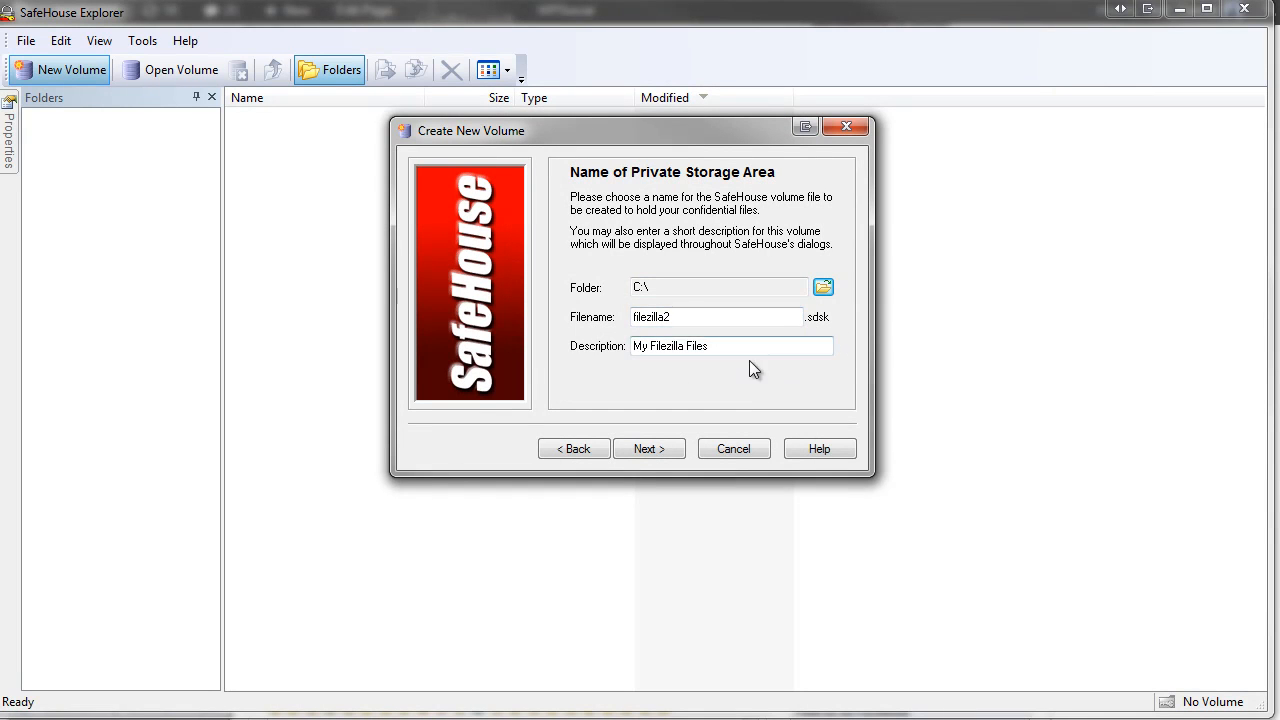
{"action": "left_click", "coordinate": [648, 450]}
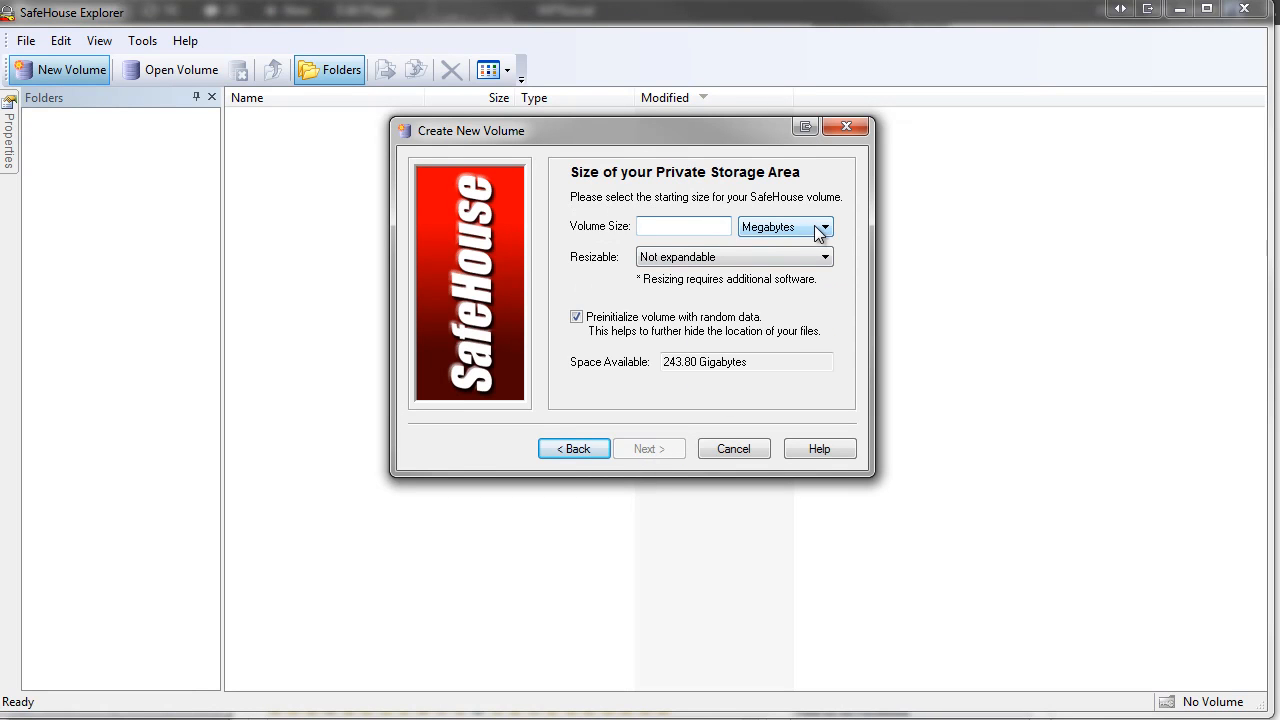
- Set the volume size to 25 megabytes and proceed to the password settings
{"action": "left_click", "coordinate": [665, 232]}
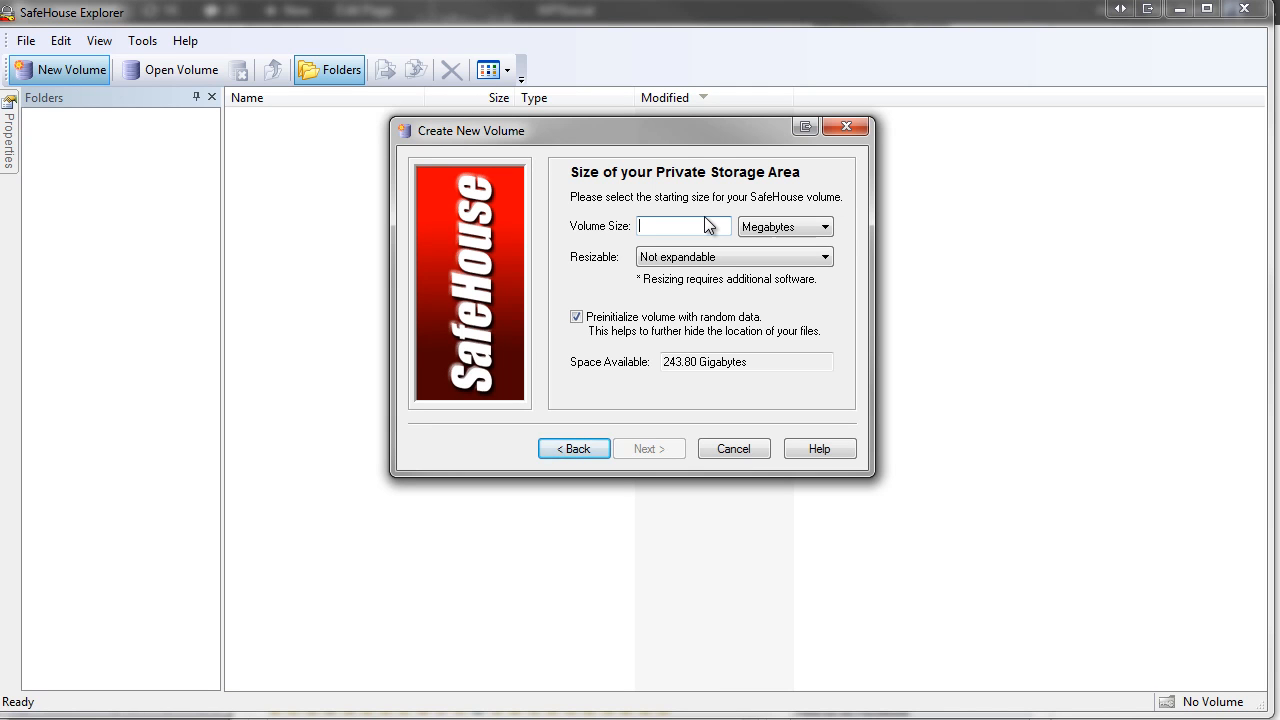
{"action": "type", "text": "25"}
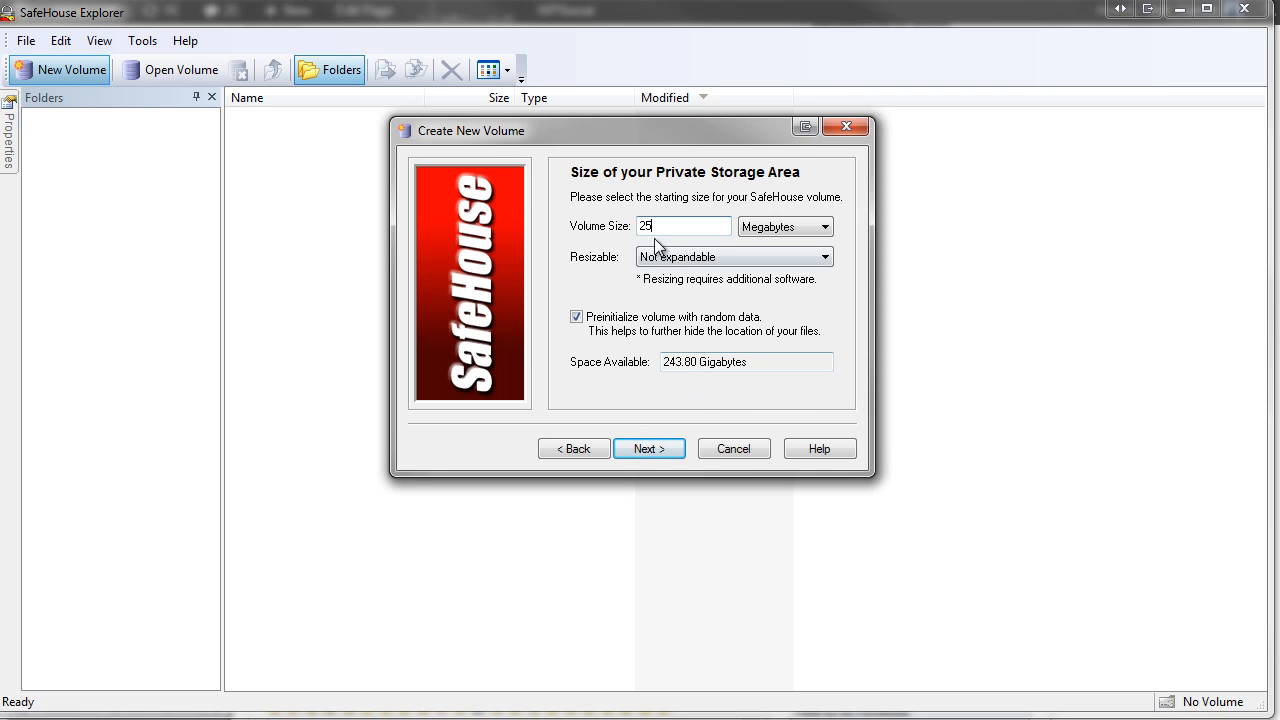
{"action": "left_click", "coordinate": [660, 456]}
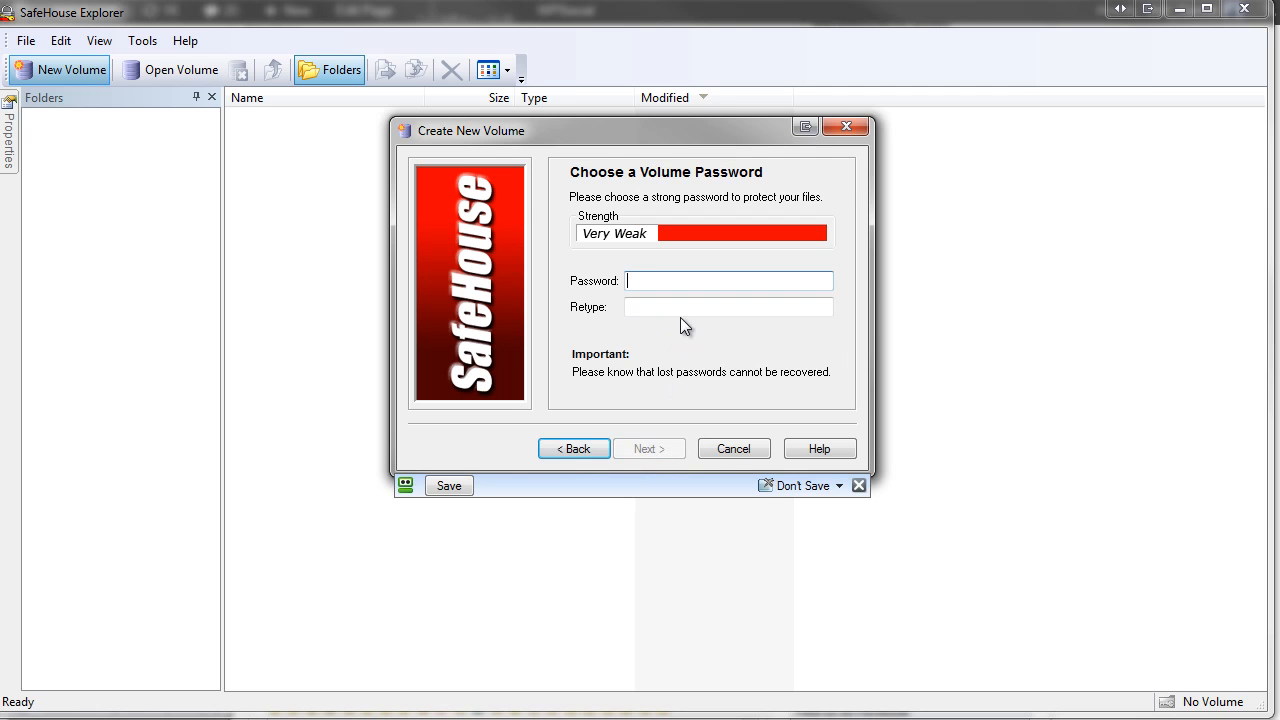
- Enter the volume password, repeat it for confirmation, and proceed to the volume summary
{"action": "type", "text": "********"}
{"action": "key", "text": "Tab"}
{"action": "type", "text": "********"}
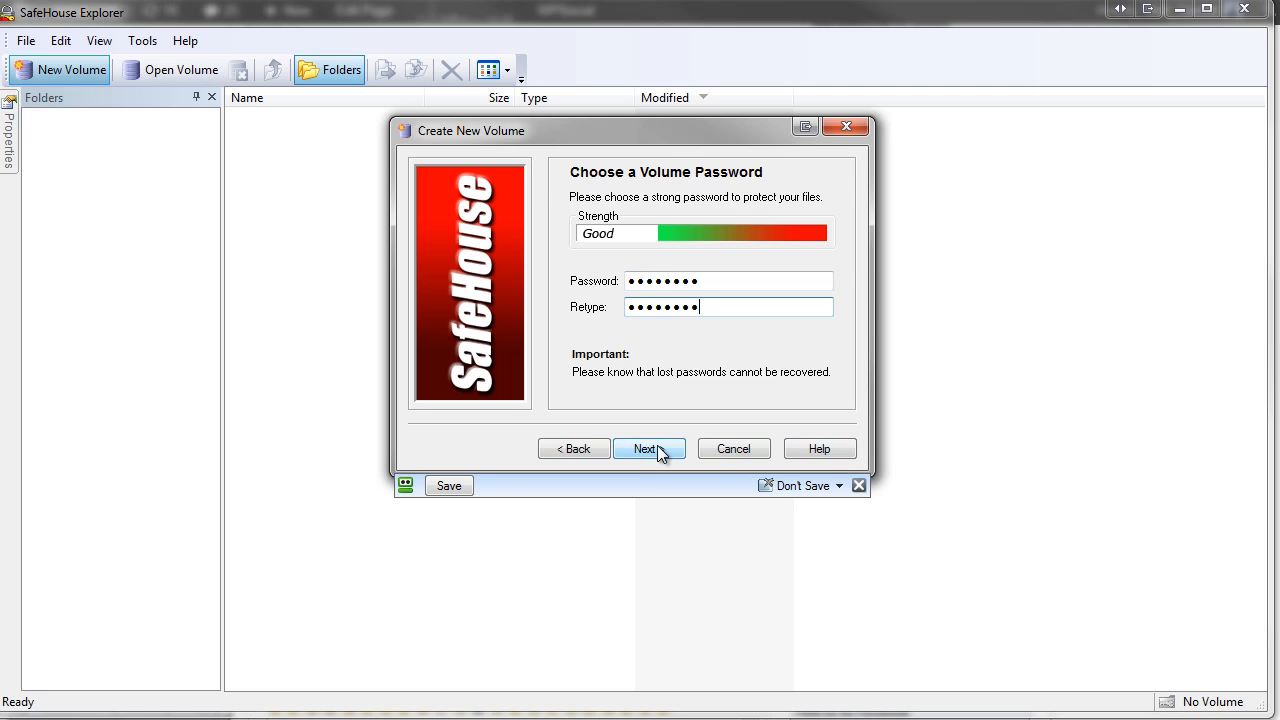
{"action": "left_click", "coordinate": [650, 449]}
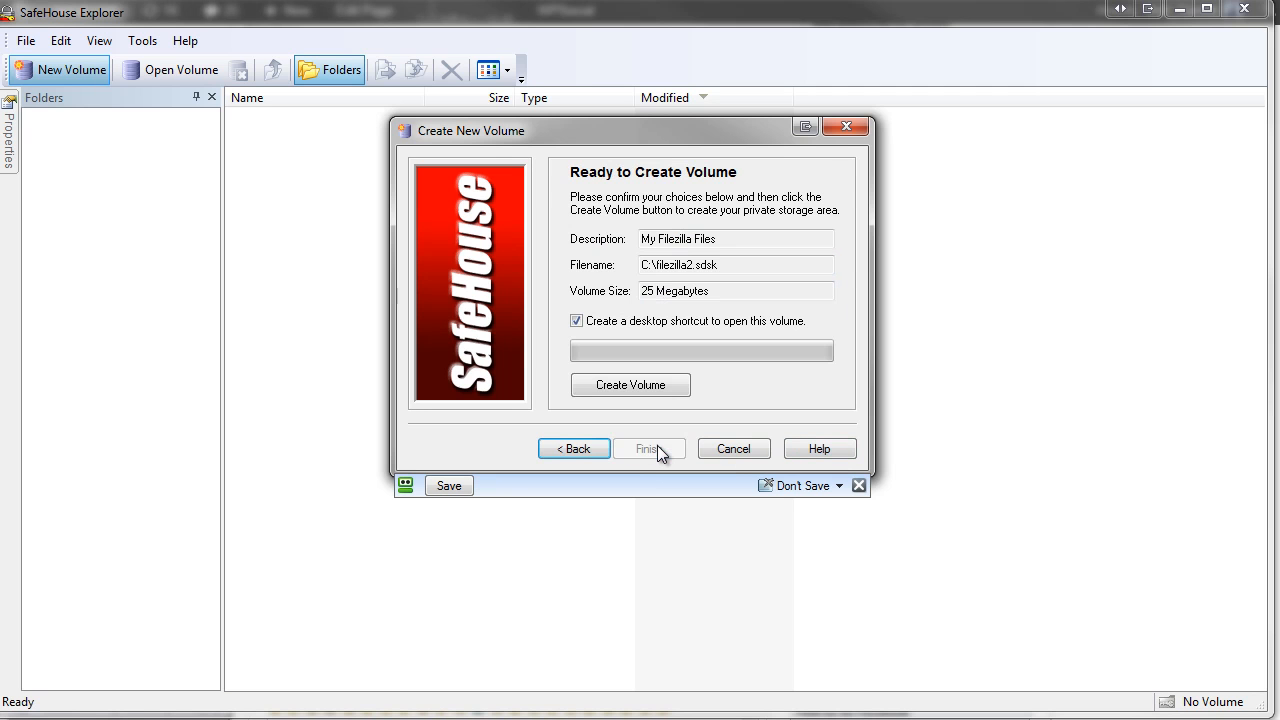
- Create the filezilla2 volume with a desktop shortcut and open it in SafeHouse Explorer
{"action": "left_click", "coordinate": [637, 386]}
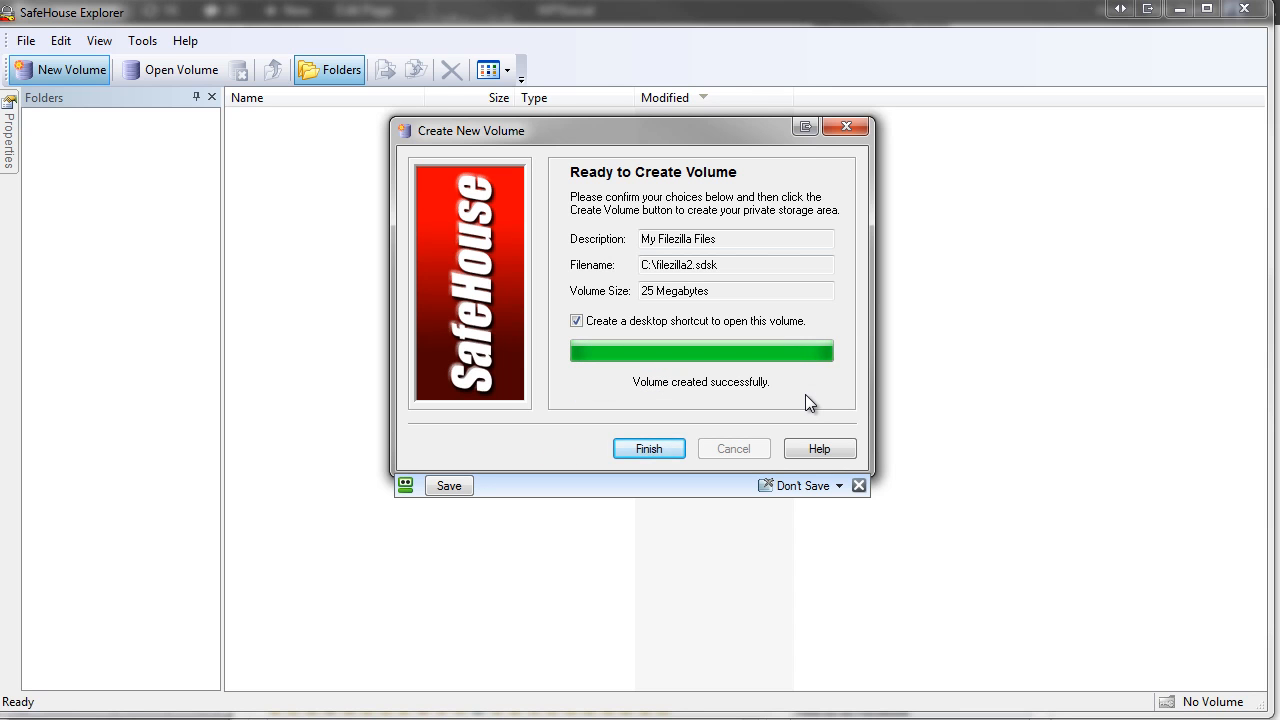
{"action": "left_click", "coordinate": [649, 449]}
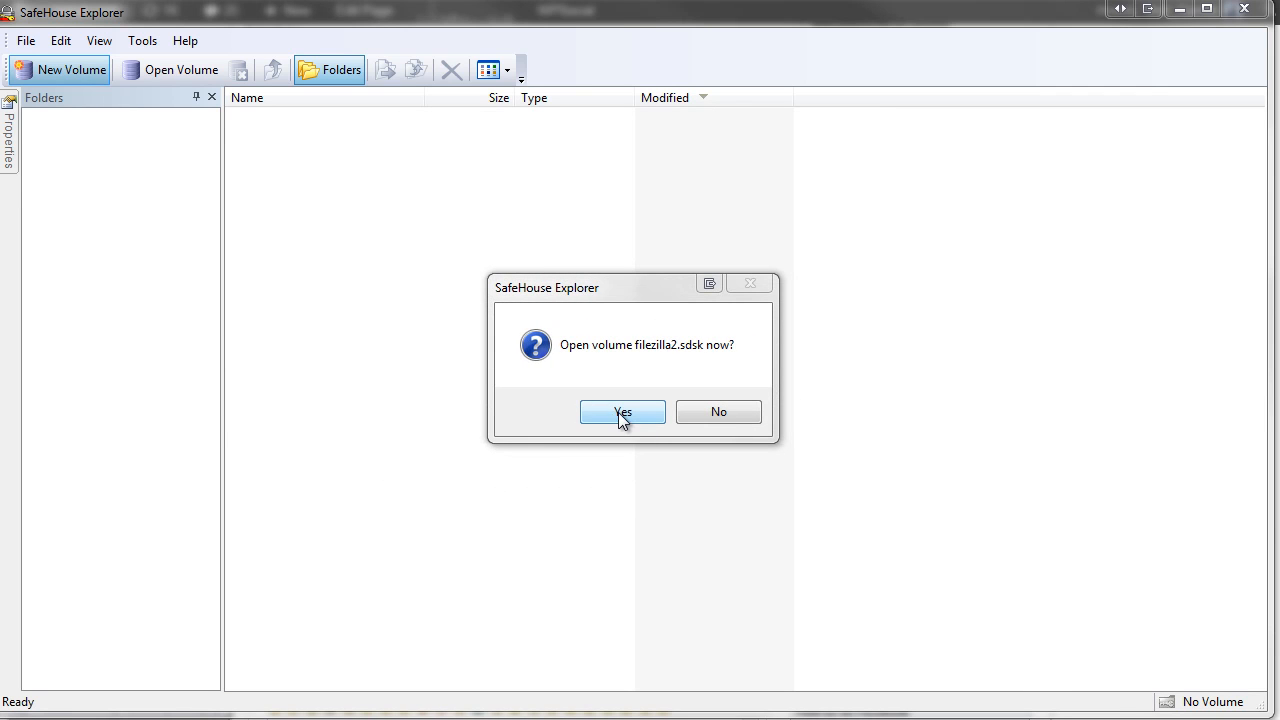
{"action": "left_click", "coordinate": [618, 412]}
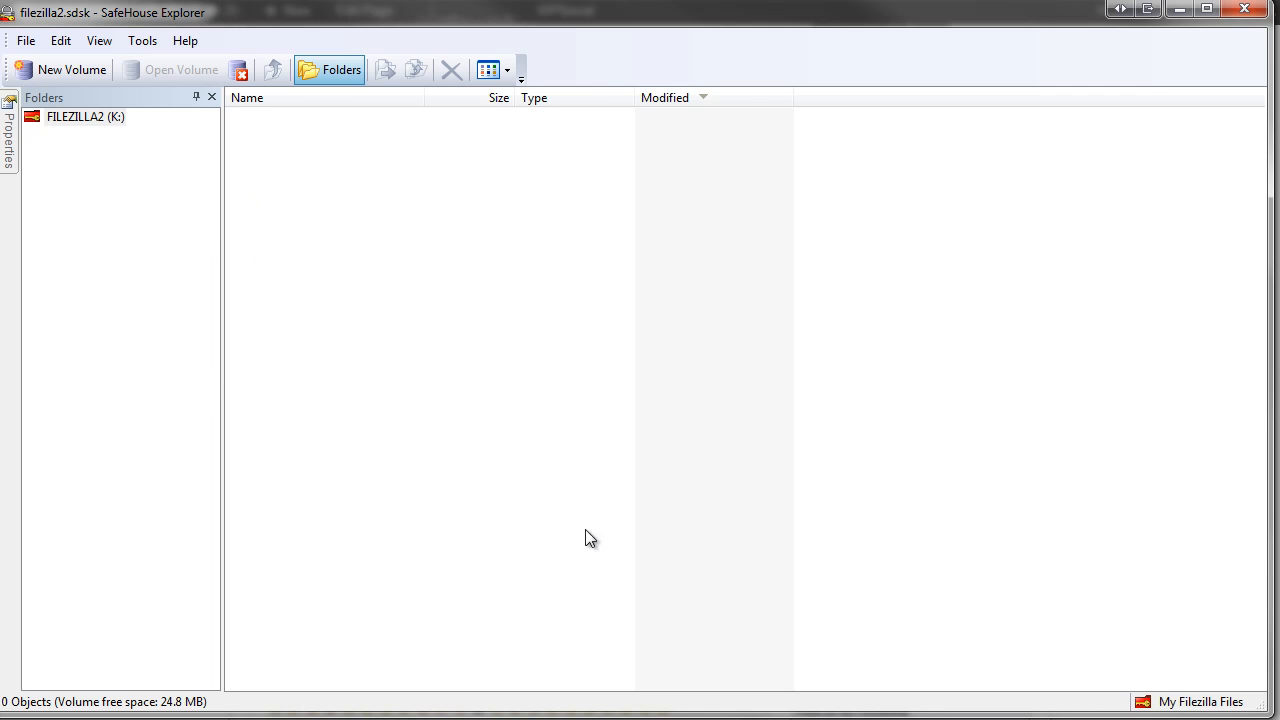
- Copy the FileZilla folder from the desktop into the FILEZILLA2 (K:) volume and bring the SafeHouse Explorer window back into full view
{"action": "double_click", "coordinate": [1030, 17]}
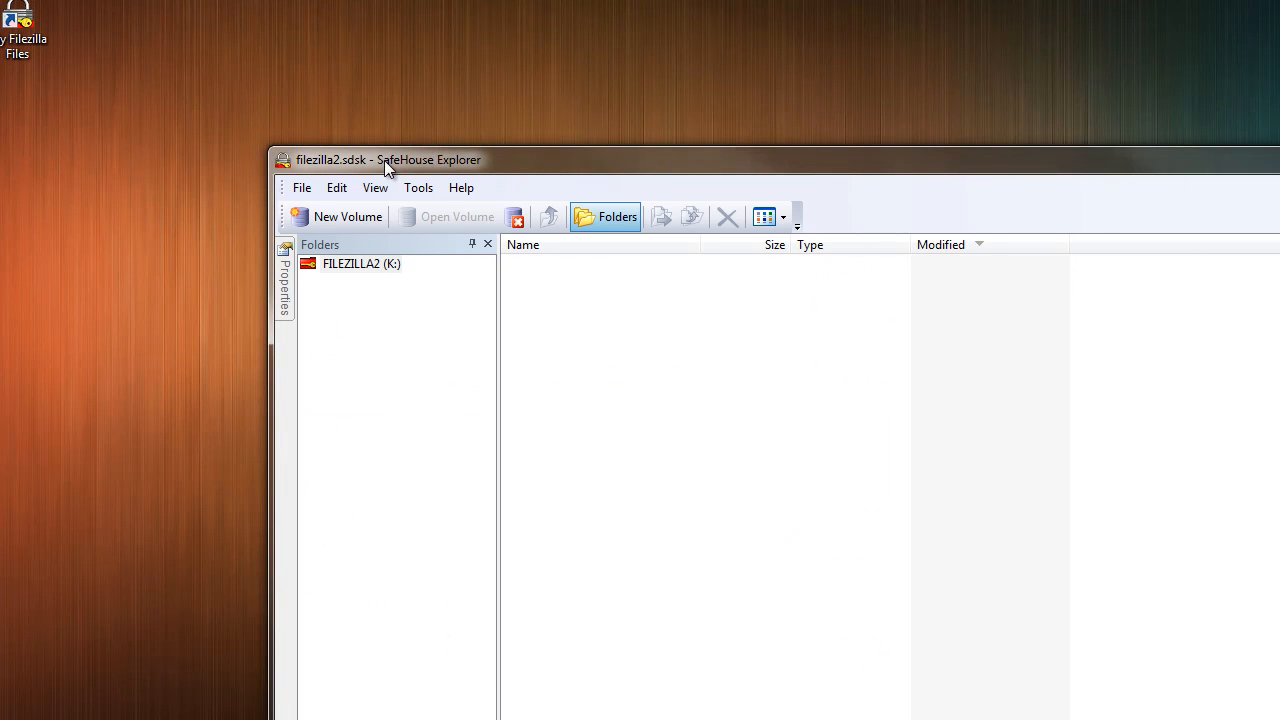
{"action": "left_click_drag", "start_coordinate": [384, 160], "coordinate": [684, 126]}
{"action": "left_click_drag", "start_coordinate": [476, 364], "coordinate": [90, 151]}
{"action": "left_click_drag", "start_coordinate": [702, 122], "coordinate": [290, 47]}
{"action": "left_click_drag", "start_coordinate": [93, 102], "coordinate": [562, 270]}
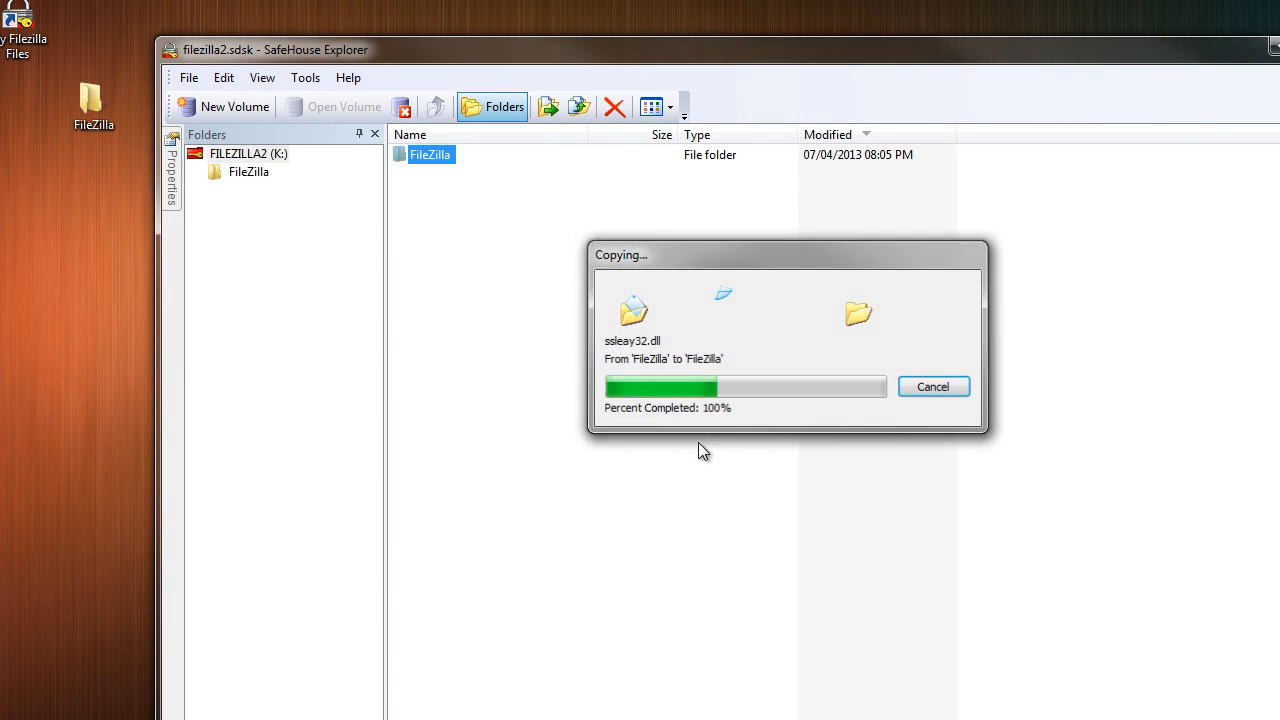
{"action": "left_click_drag", "start_coordinate": [336, 56], "coordinate": [183, 21]}
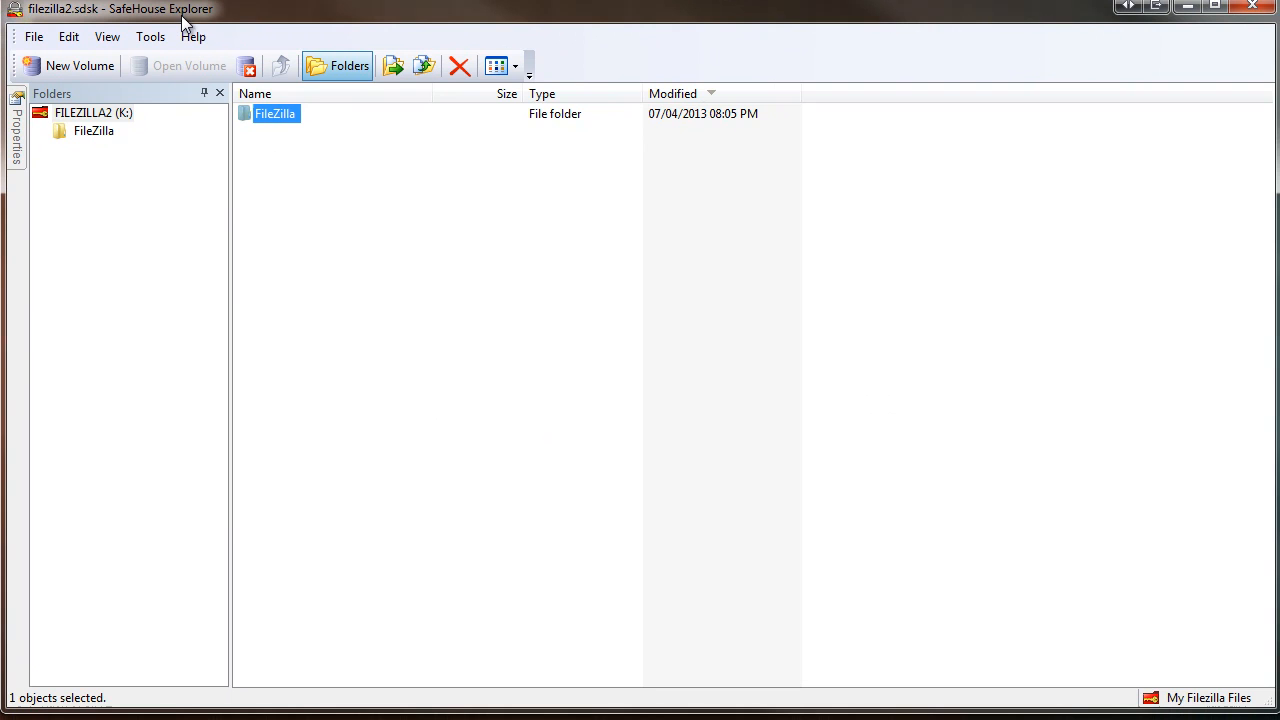
- Launch FileZilla.exe from the FileZilla folder inside the encrypted volume
{"action": "double_click", "coordinate": [277, 118]}
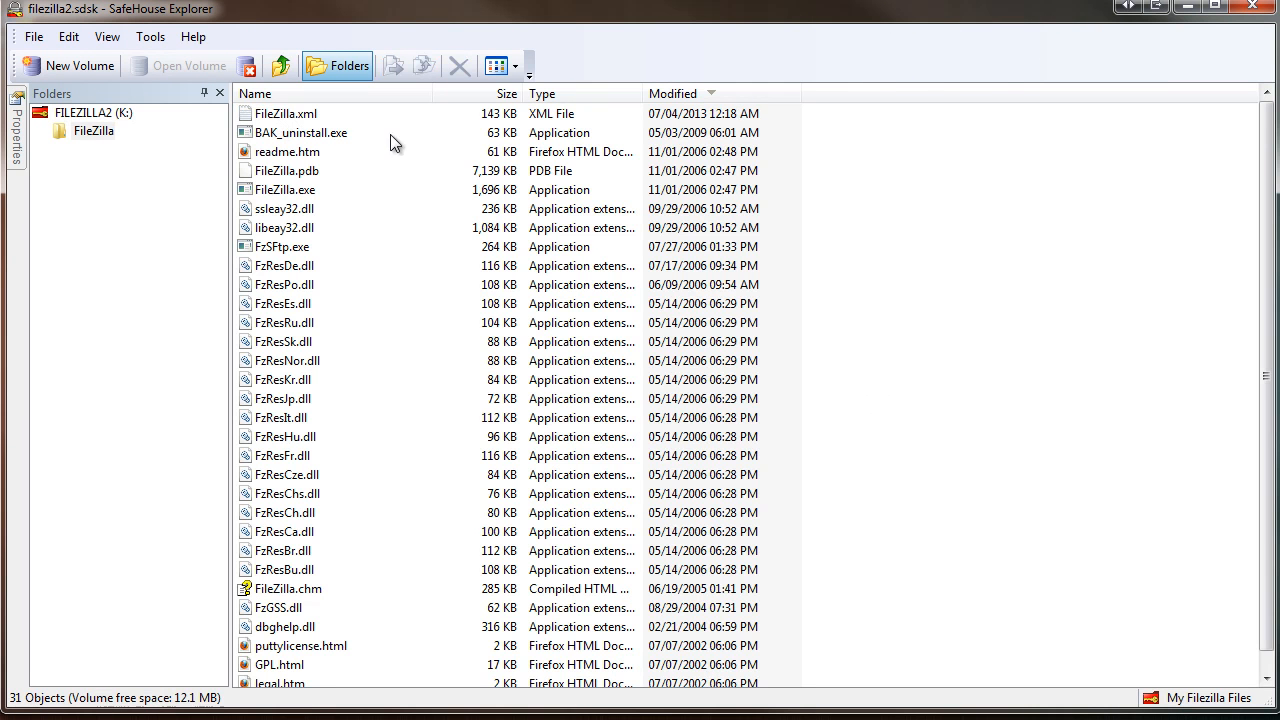
{"action": "left_click", "coordinate": [293, 197]}
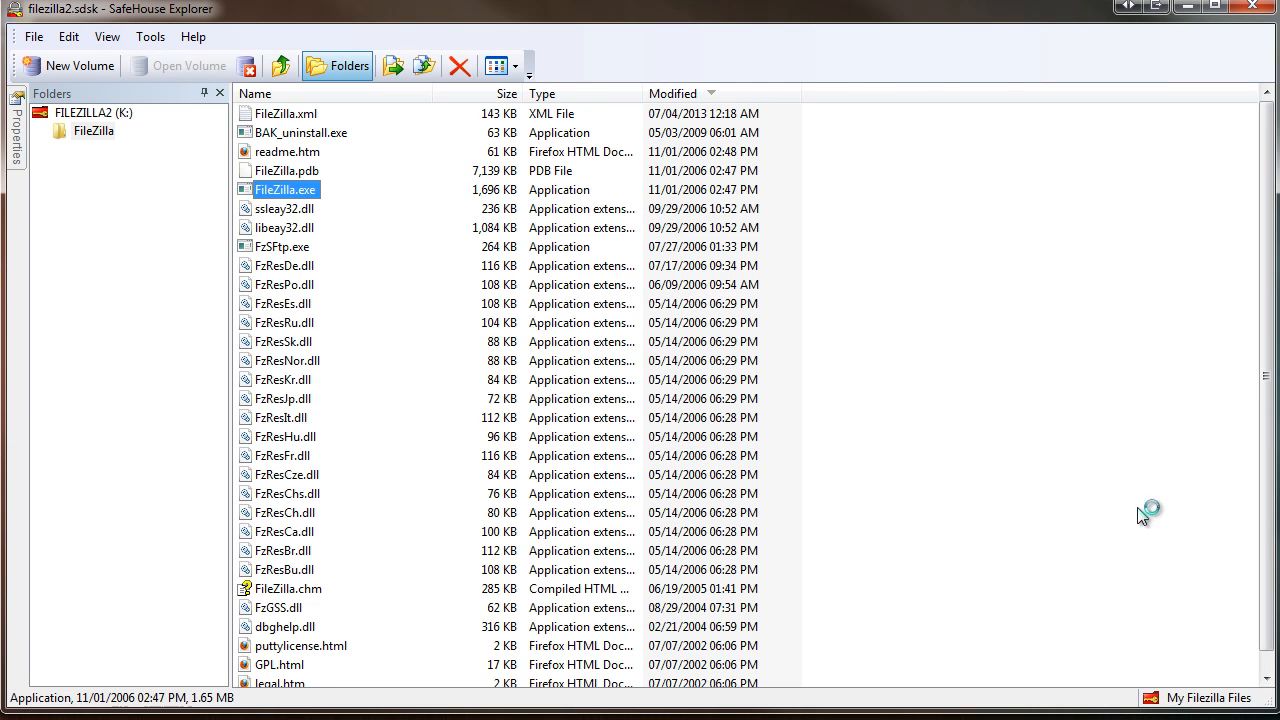
{"action": "key", "text": "Return"}
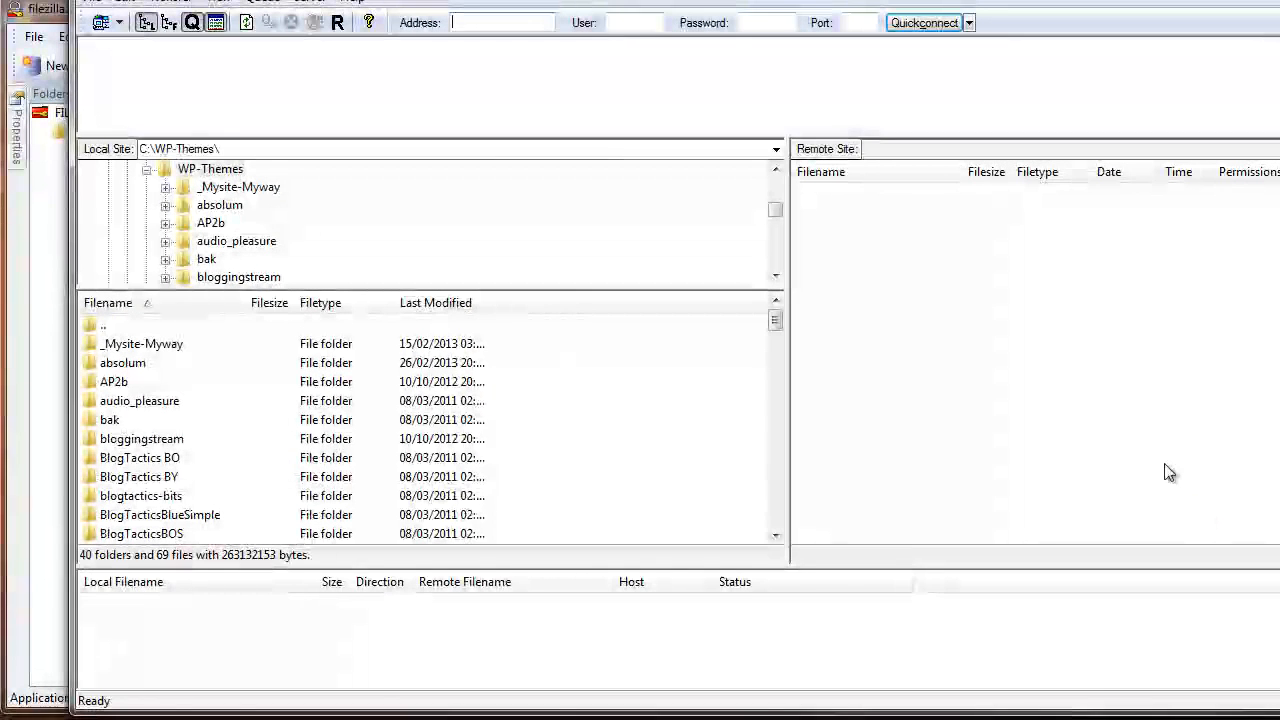
- Reposition the FileZilla window to show its whole interface, and close the program to return to the volume's files
{"action": "left_click", "coordinate": [450, 22]}
{"action": "left_click_drag", "start_coordinate": [1279, 0], "coordinate": [1273, 7]}
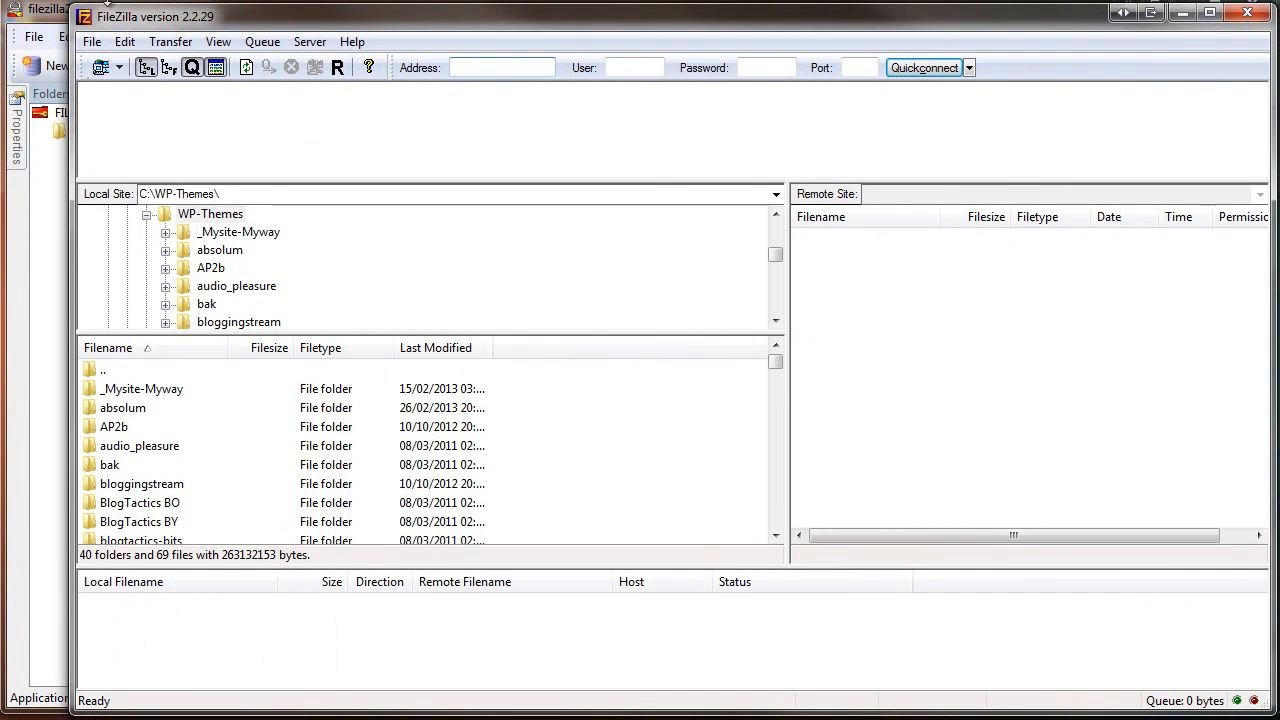
{"action": "left_click_drag", "start_coordinate": [77, 13], "coordinate": [6, 7]}
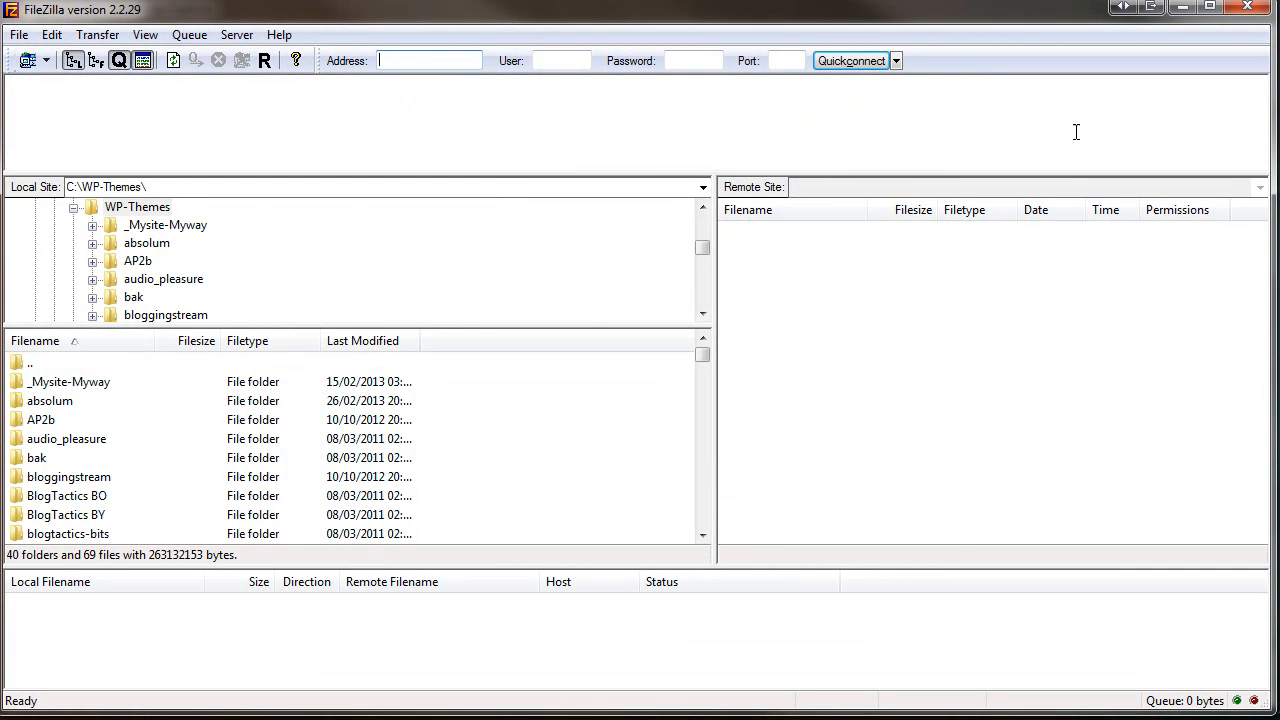
{"action": "left_click", "coordinate": [1245, 10]}
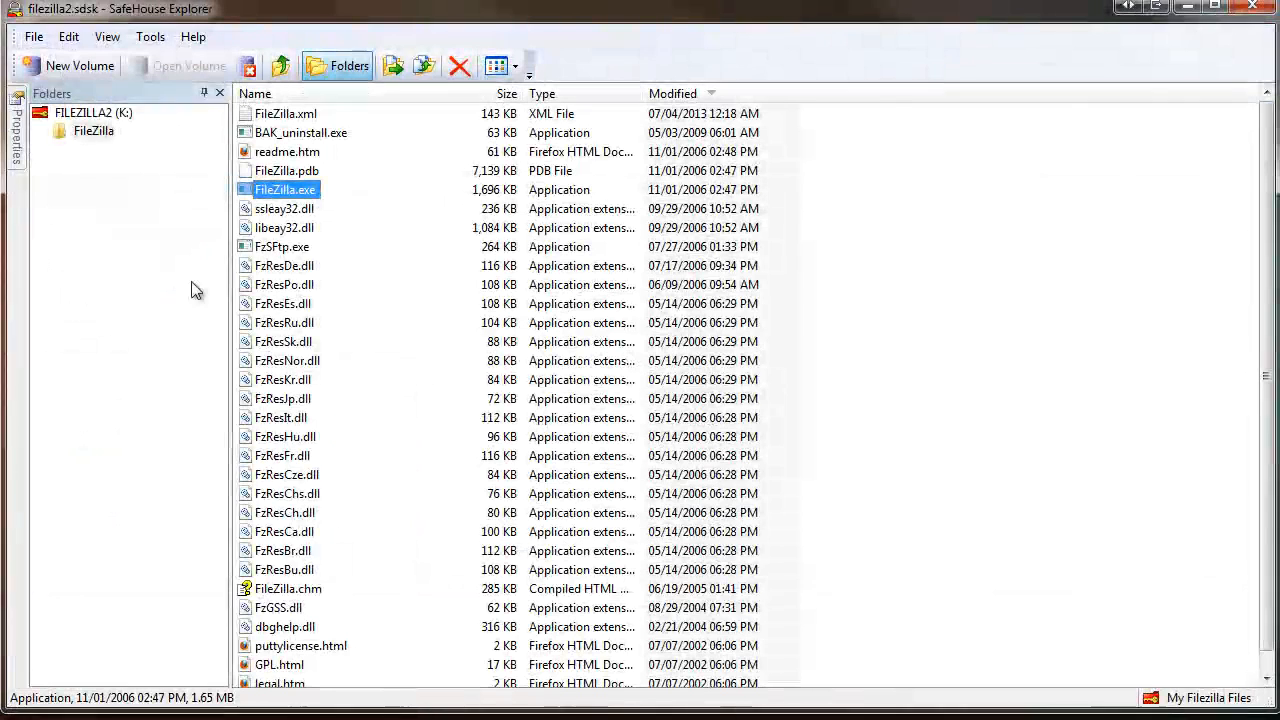
- Switch from SafeHouse Explorer to the web browser showing the Resources page on seouk.com
{"action": "left_click", "coordinate": [140, 215]}
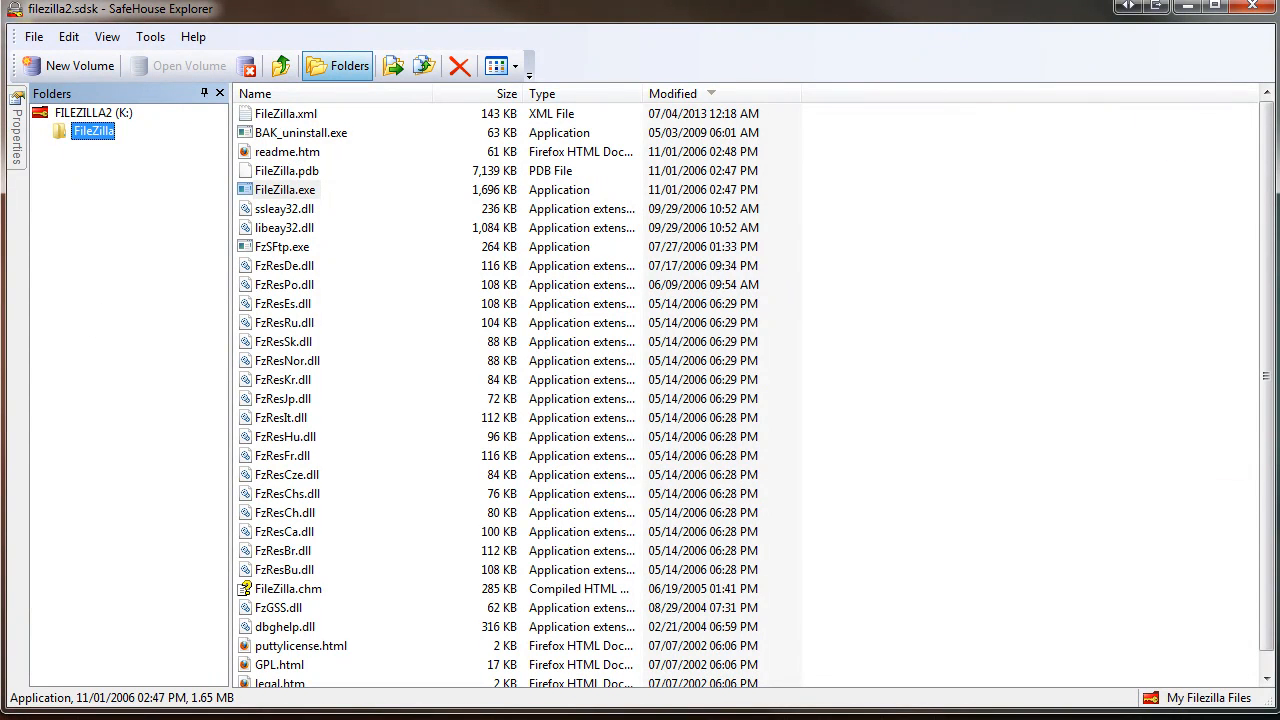
{"action": "left_click", "coordinate": [195, 719]}
{"action": "left_click", "coordinate": [30, 715]}
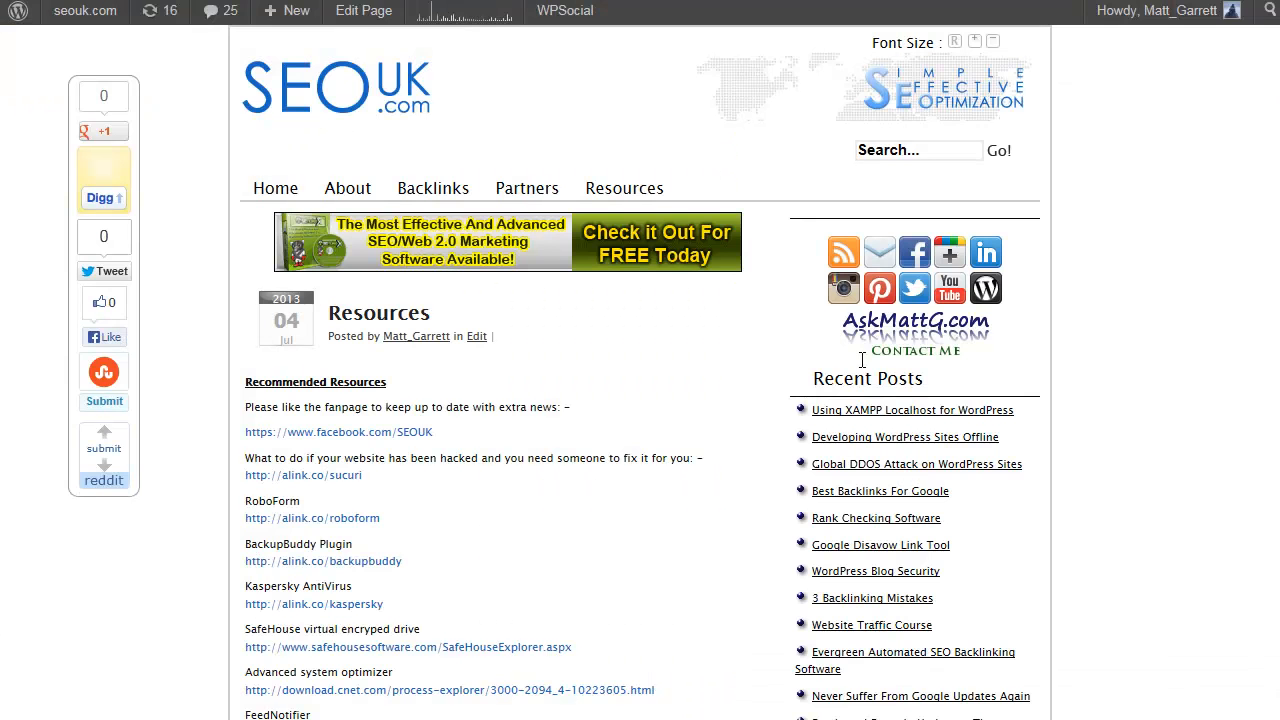